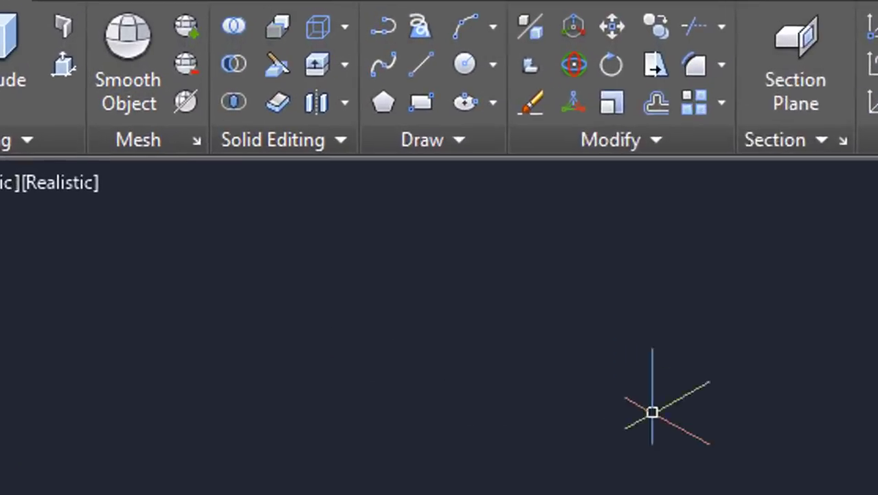
# Step: Browse the Solid Editing face operations list without choosing an operation
pyautogui.click(390, 68)
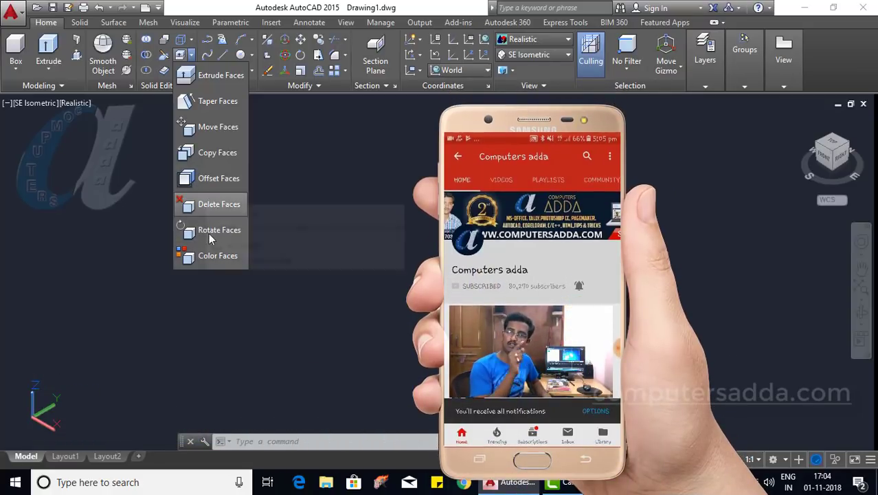
pyautogui.click(336, 212)
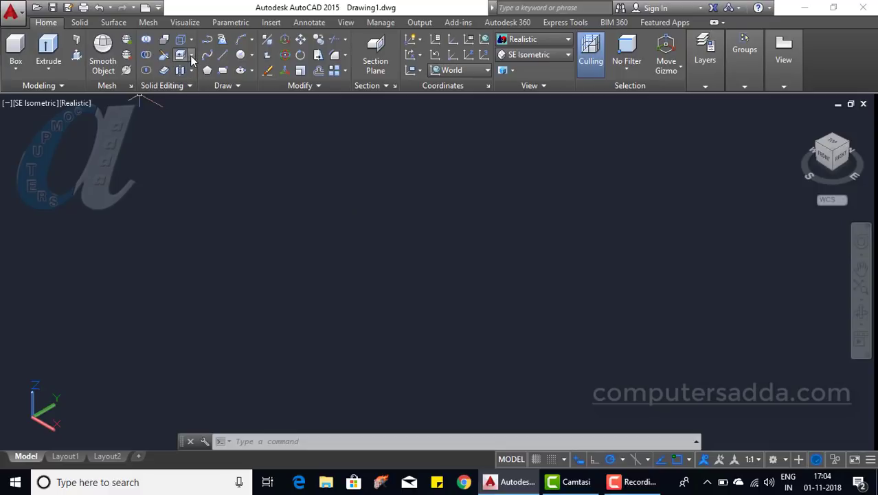
pyautogui.click(192, 57)
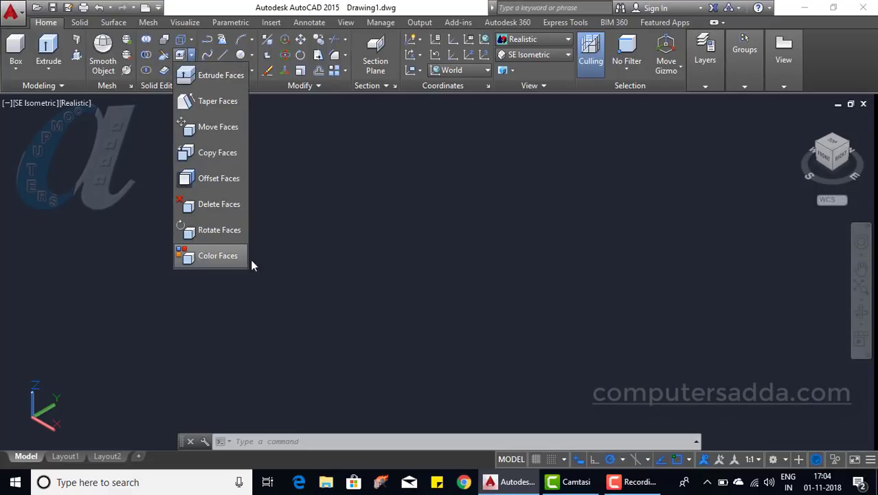
pyautogui.click(373, 259)
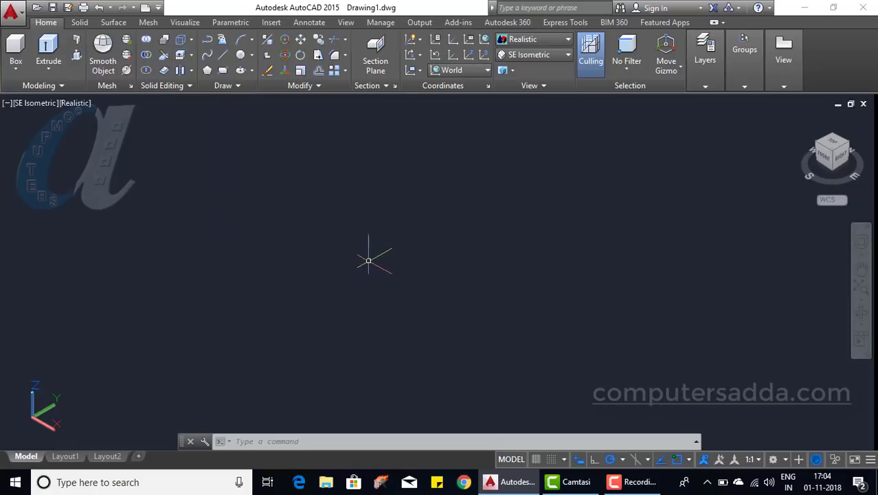
# Step: Keep the SE Isometric view, Realistic visual style and 3D Modeling workspace
pyautogui.click(538, 56)
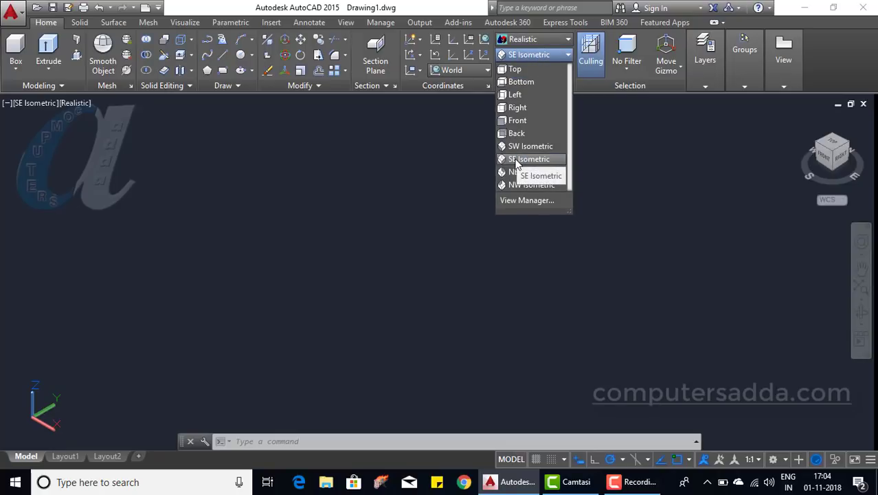
pyautogui.click(536, 42)
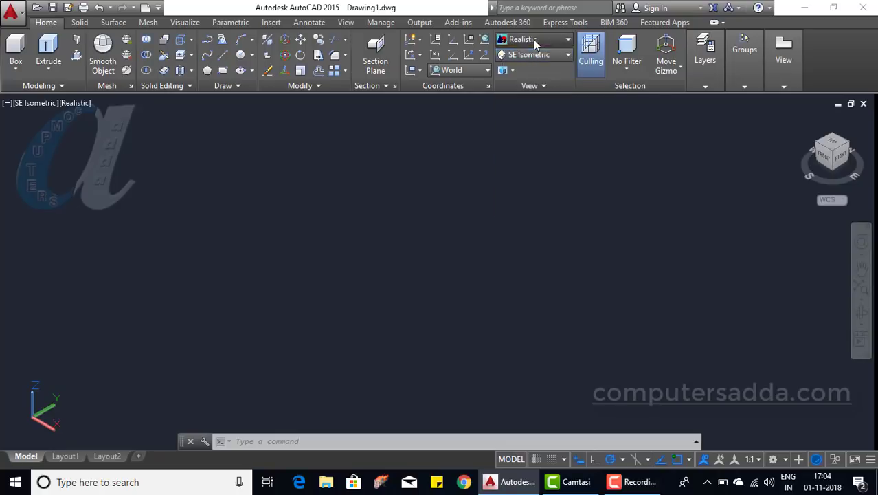
pyautogui.click(535, 40)
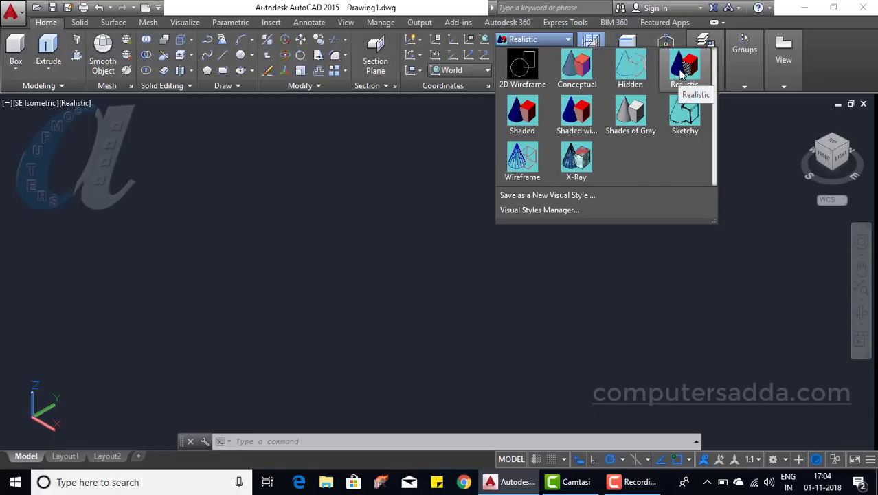
pyautogui.click(390, 157)
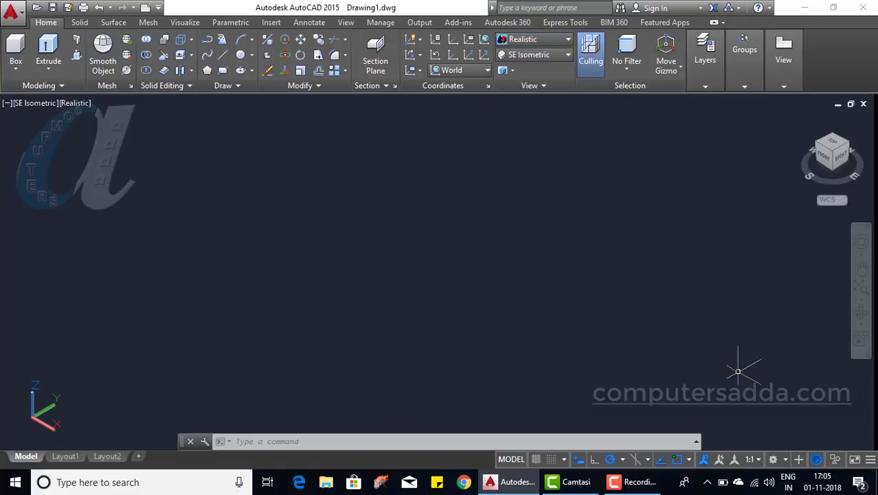
pyautogui.click(785, 459)
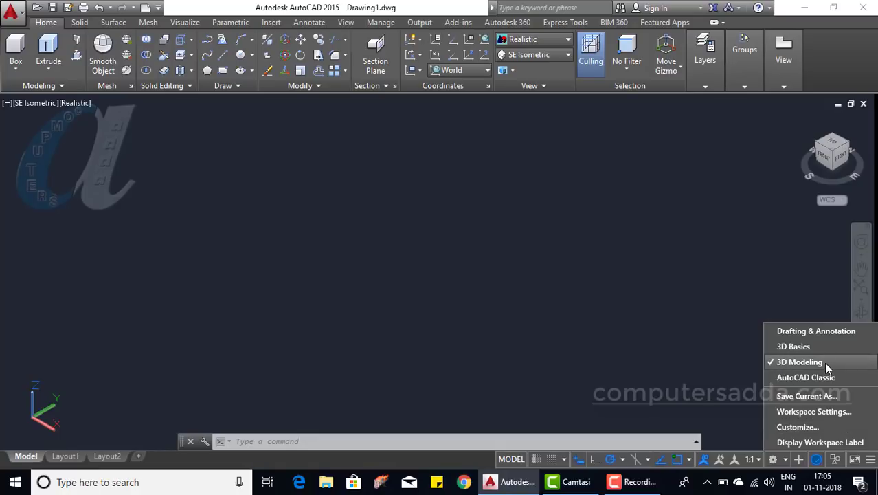
pyautogui.click(467, 365)
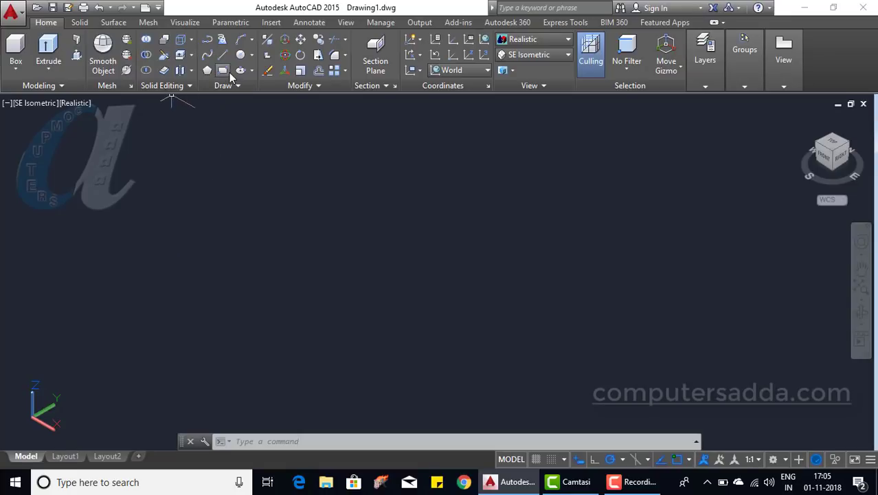
# Step: Draw a rectangle on the ground plane and centre it in the view
pyautogui.click(222, 70)
pyautogui.click(196, 335)
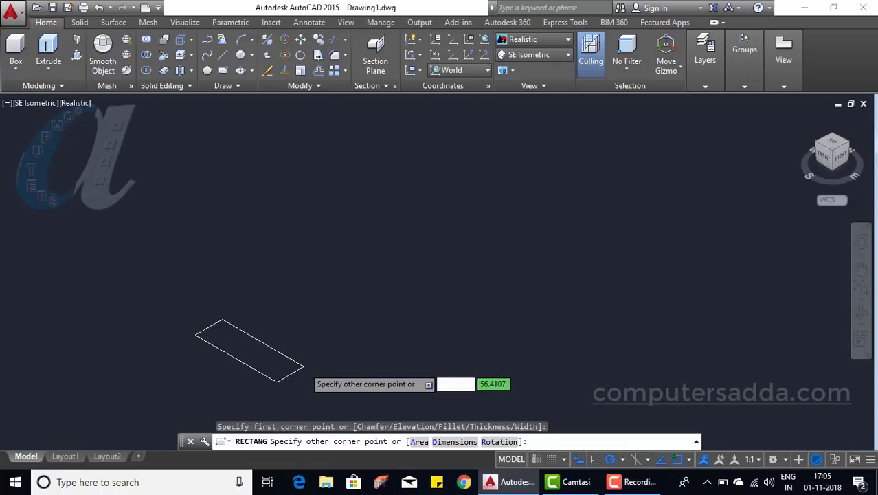
pyautogui.scroll(2, 307, 320)
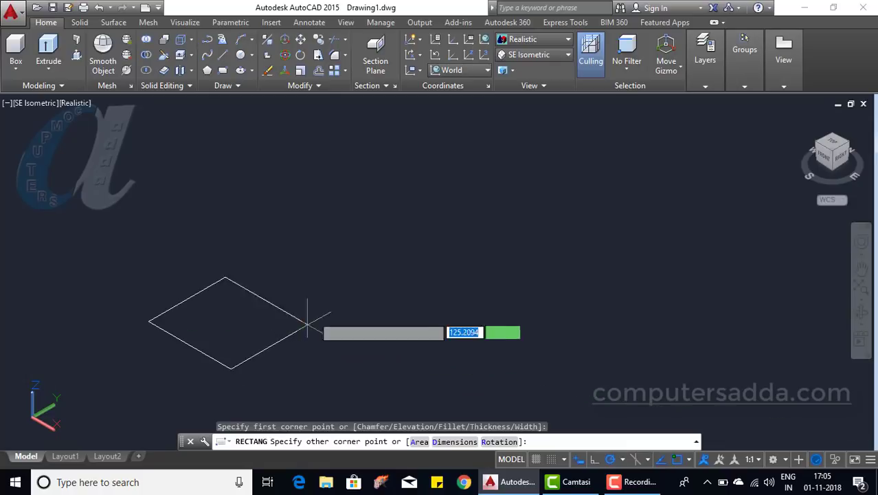
pyautogui.click(436, 267)
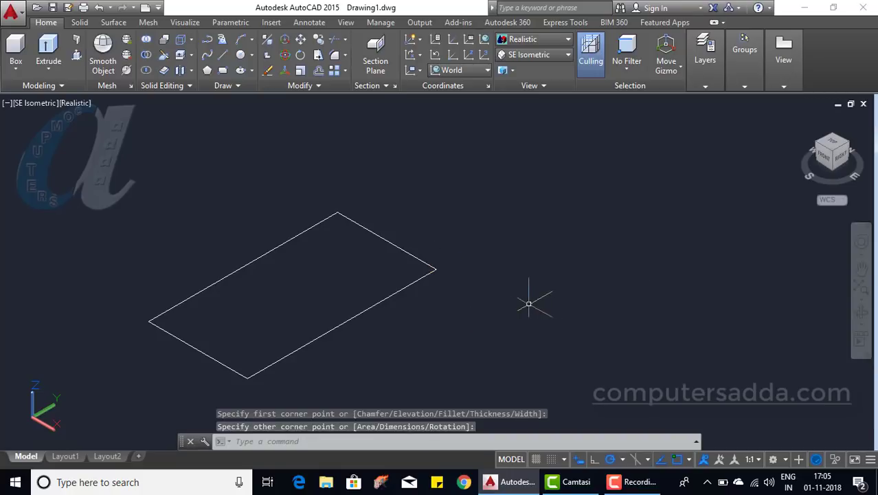
pyautogui.moveTo(450, 329); pyautogui.dragTo(495, 315, button='middle')
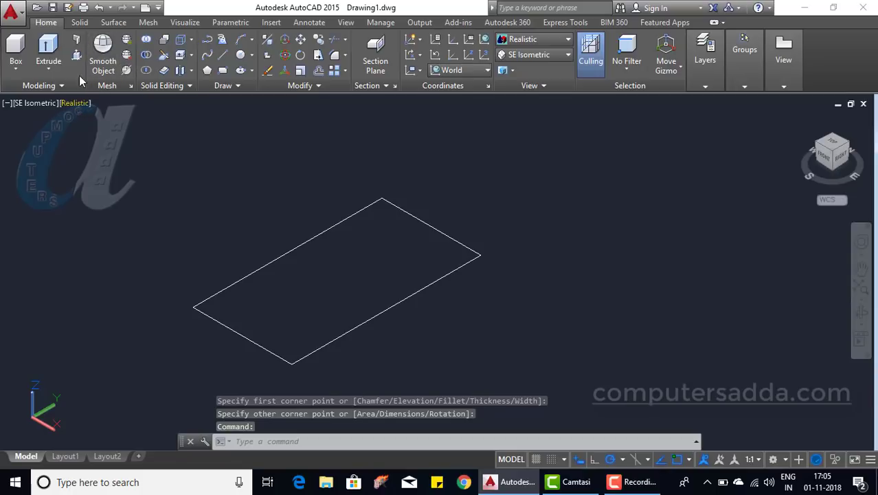
# Step: Presspull the rectangle upward into a rectangular box solid
pyautogui.click(76, 55)
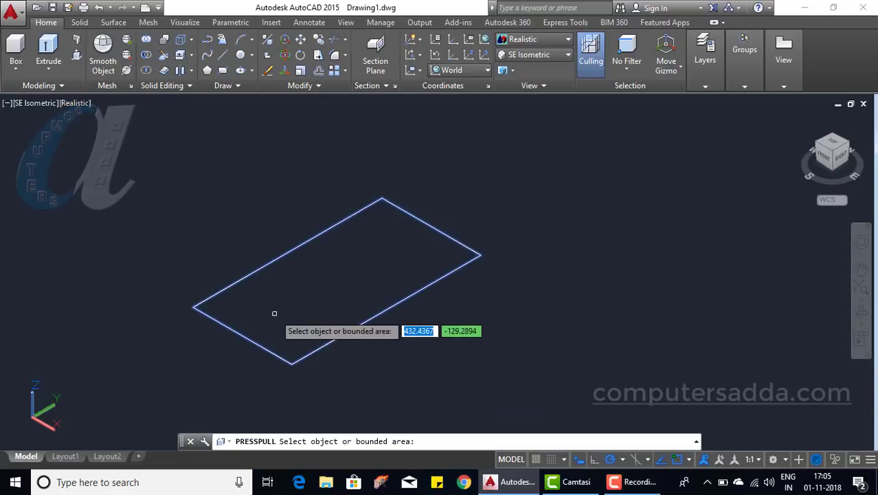
pyautogui.click(274, 314)
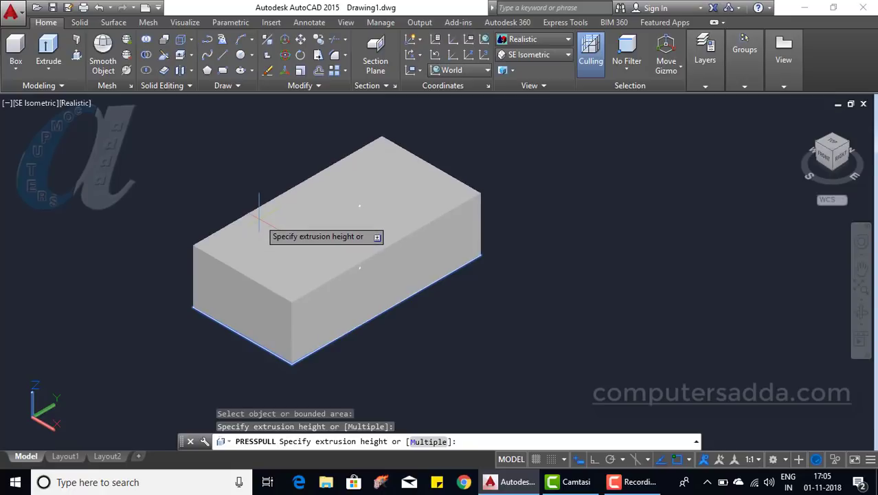
pyautogui.click(259, 218)
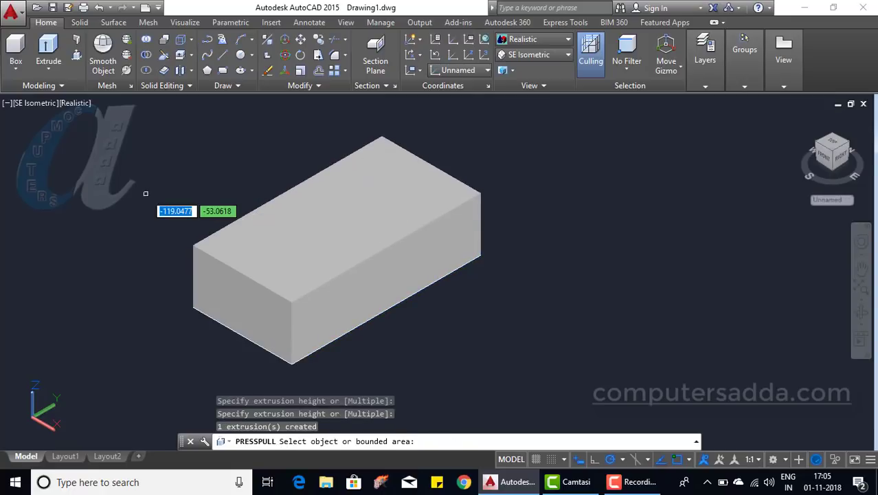
pyautogui.press('Return')
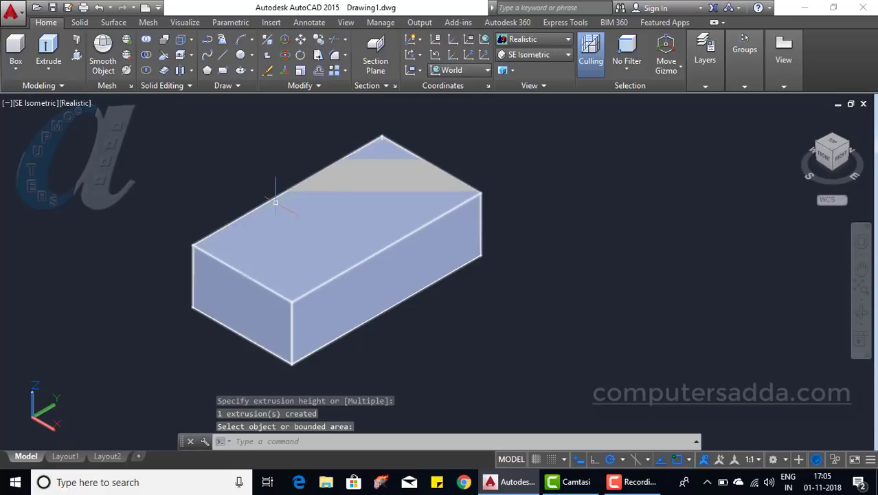
pyautogui.press('Return')
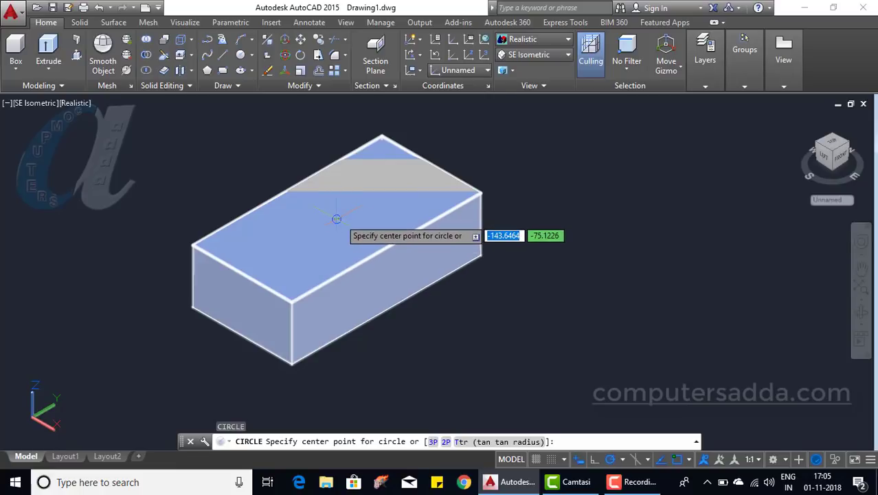
# Step: Draw a radius-30 circle on the box's top face
pyautogui.click(336, 219)
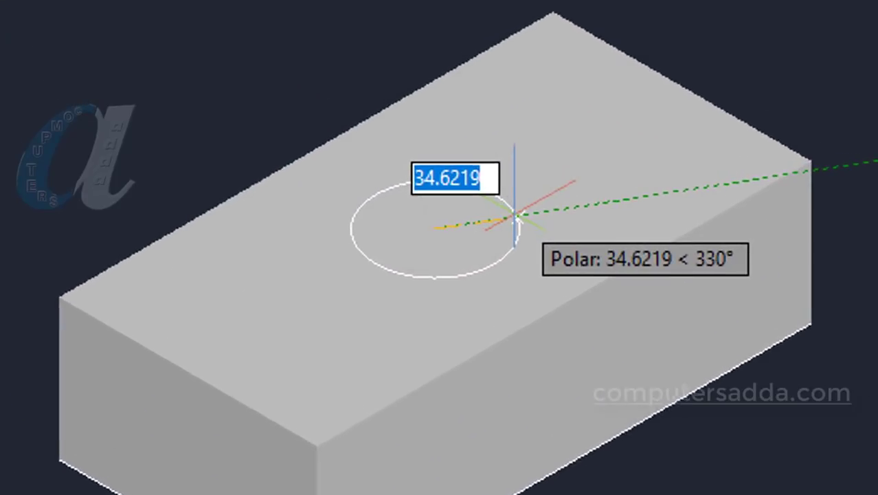
pyautogui.write('3')
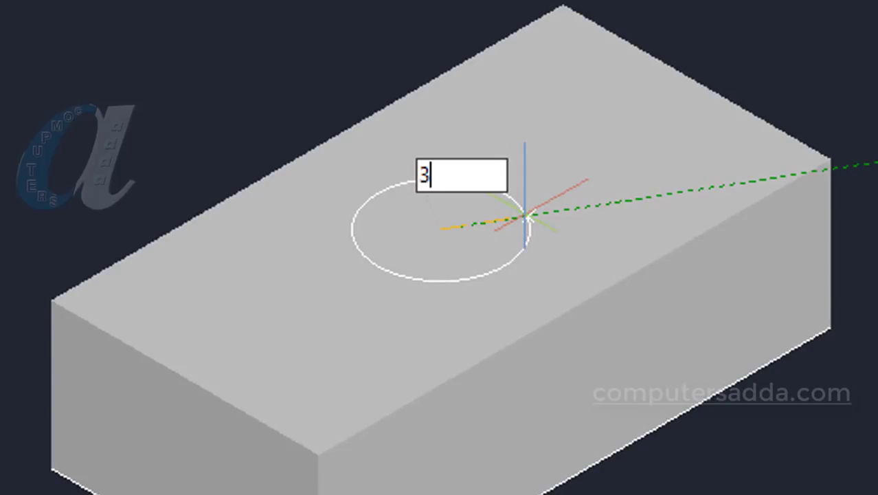
pyautogui.write('0')
pyautogui.press('Return')
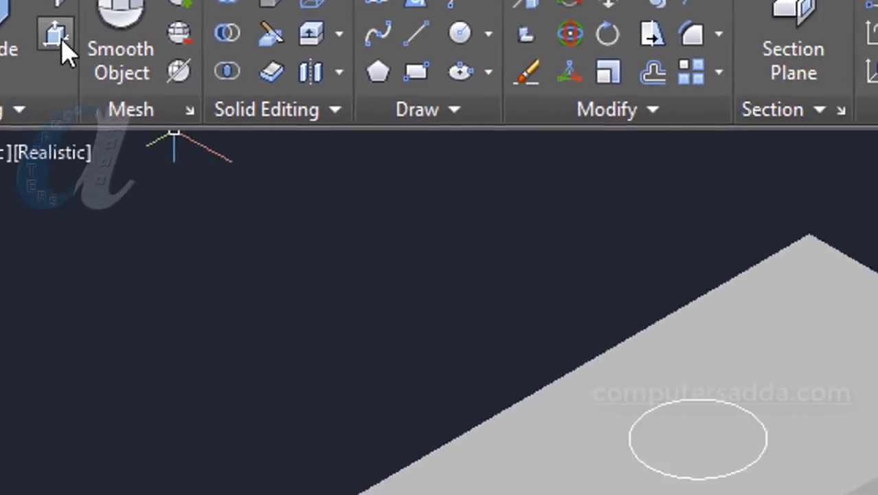
# Step: Presspull the circle down through the box to cut a hole
pyautogui.click(58, 35)
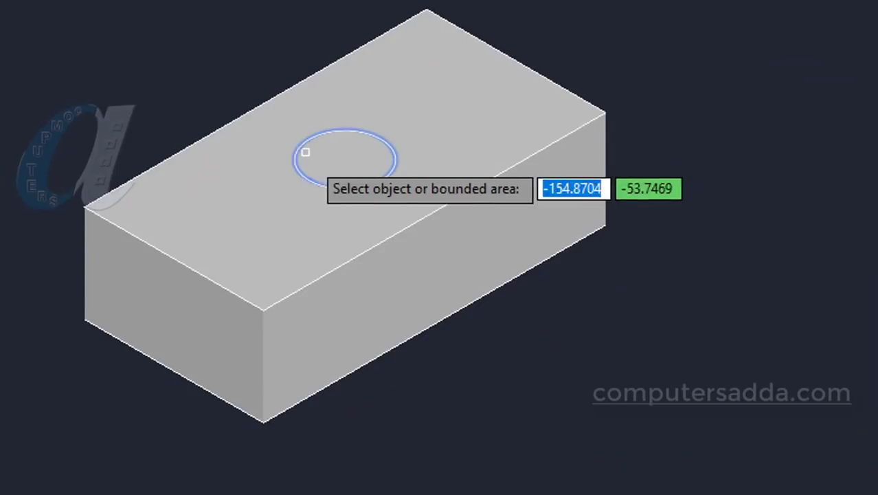
pyautogui.click(327, 160)
pyautogui.click(401, 469)
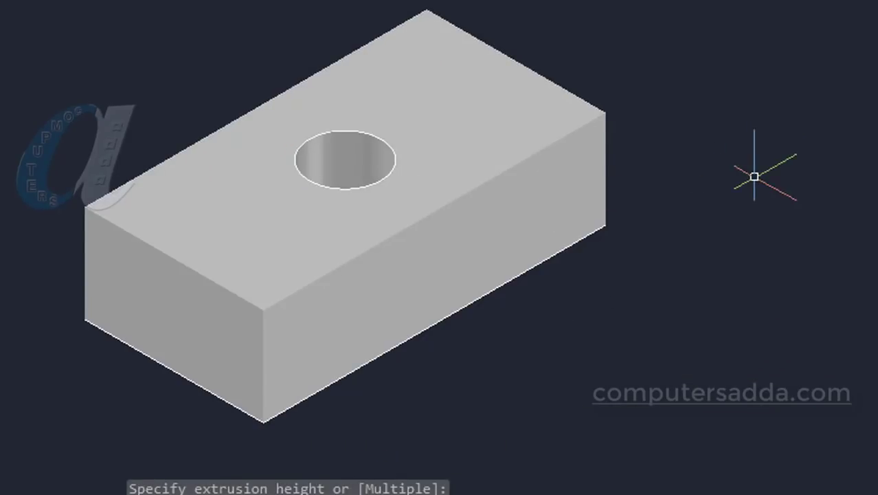
pyautogui.keyDown('shift'); pyautogui.moveTo(763, 154); pyautogui.dragTo(755, 216, button='middle'); pyautogui.keyUp('shift')
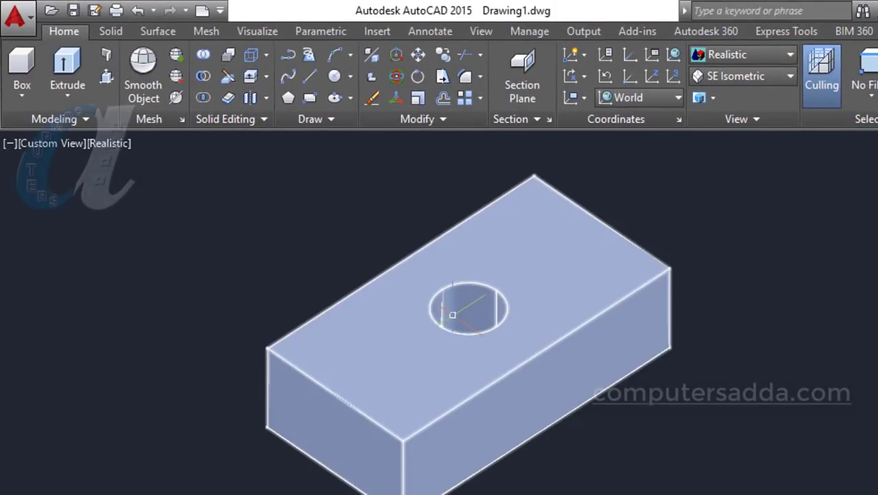
# Step: Start Offset Faces and select the hole's cylindrical face, reaching the distance prompt
pyautogui.moveTo(452, 315)
pyautogui.click(267, 78)
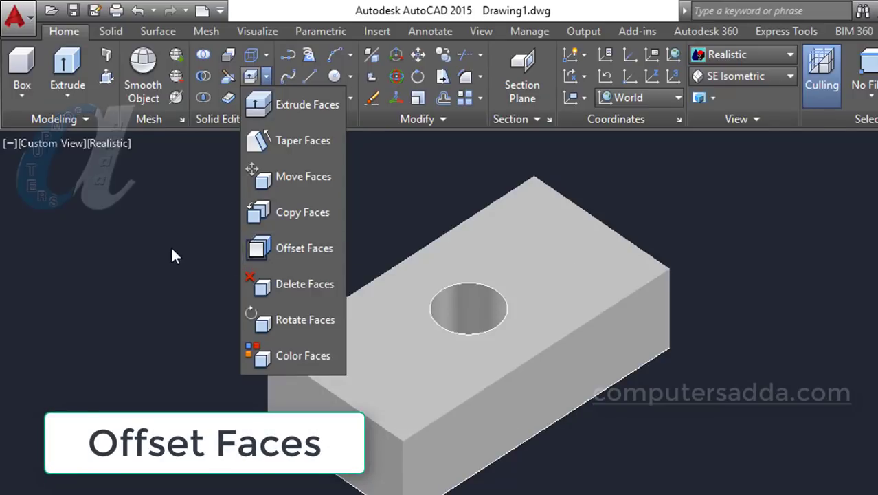
pyautogui.click(172, 254)
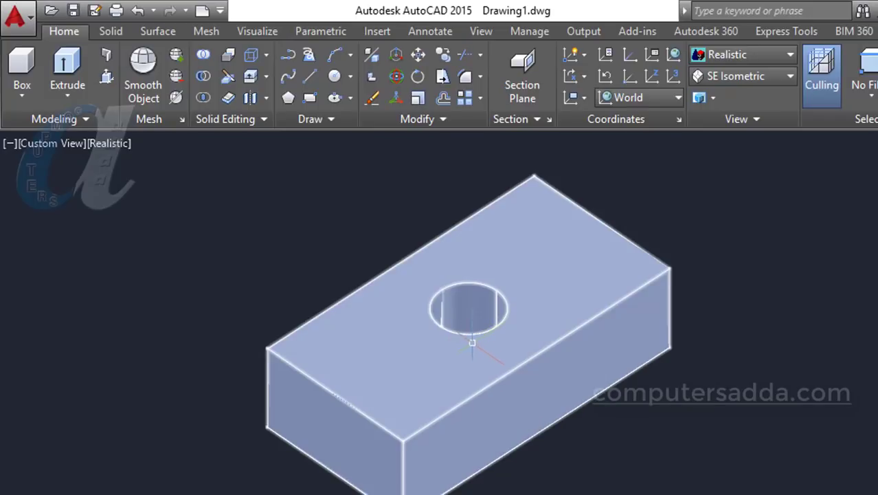
pyautogui.click(266, 77)
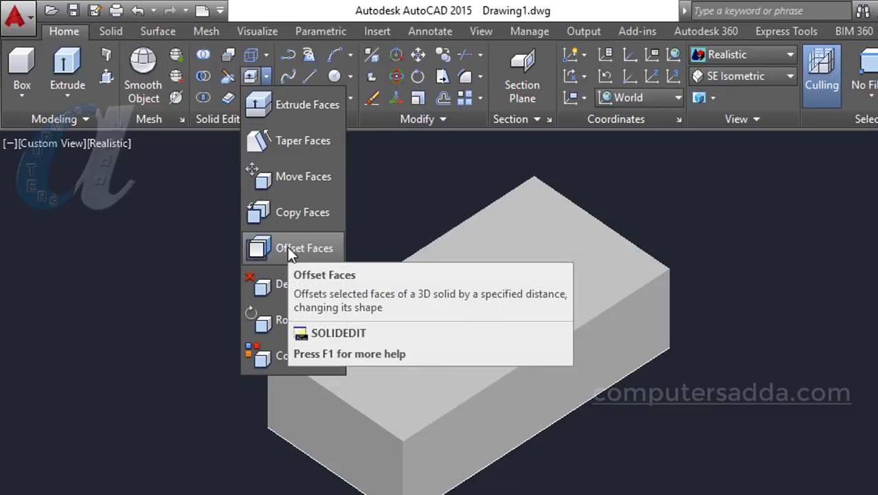
pyautogui.click(287, 246)
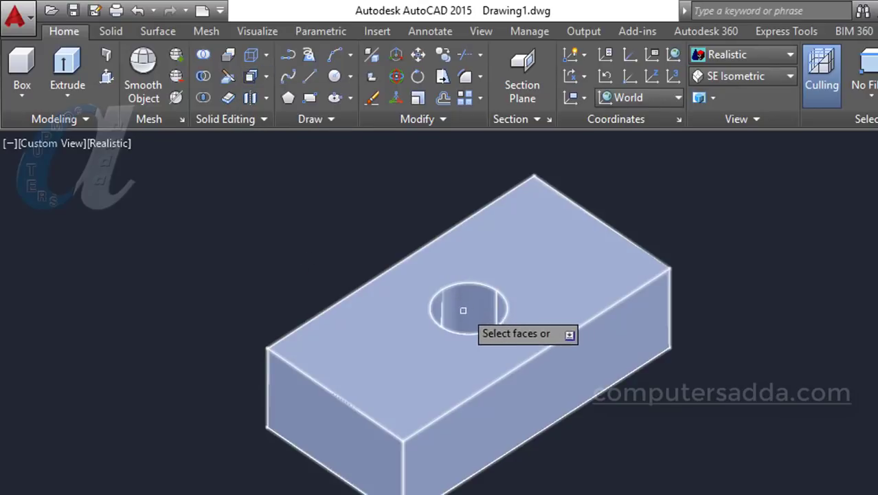
pyautogui.click(467, 306)
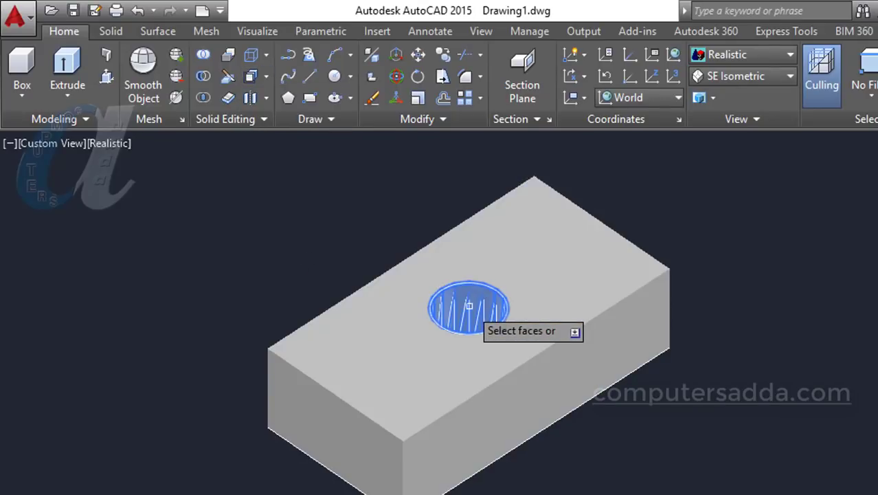
pyautogui.press('Return')
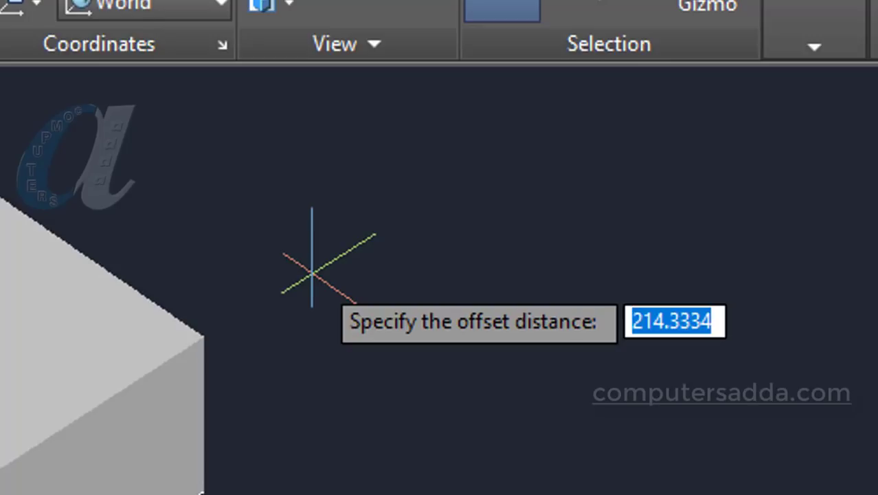
# Step: Offset the hole's face by -20 and exit solid editing
pyautogui.write('-20')
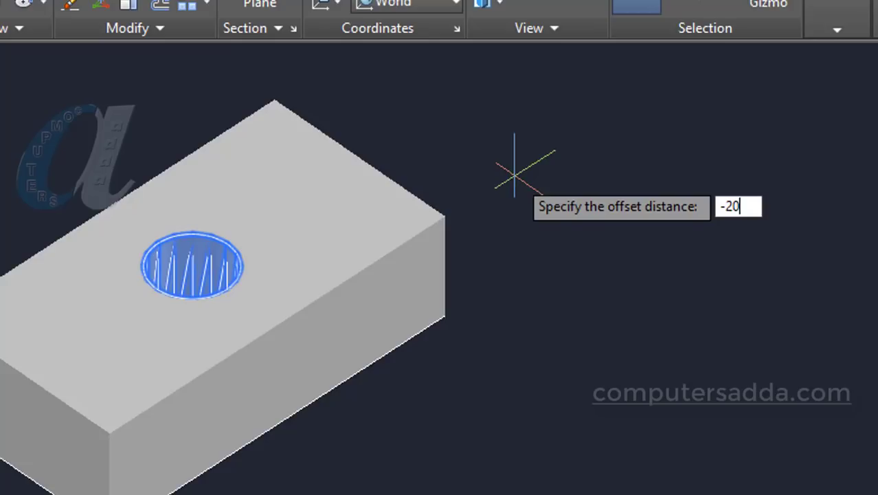
pyautogui.press('Return')
pyautogui.press('Return')
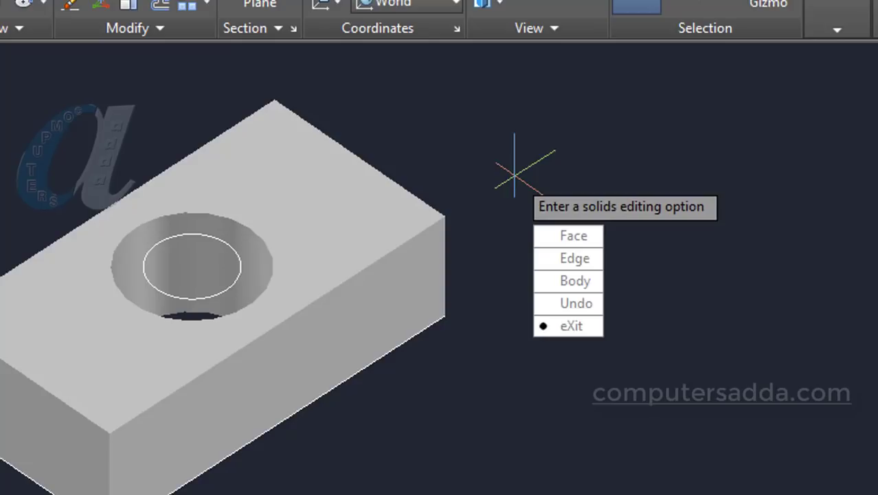
pyautogui.press('Return')
# Step: Inspect the widened hole, then undo the offset with Ctrl+Z
pyautogui.moveTo(549, 180)
pyautogui.keyDown('shift'); pyautogui.mouseDown(button='middle')
pyautogui.moveTo(556, 288)
pyautogui.moveTo(557, 188)
pyautogui.mouseUp(button='middle'); pyautogui.keyUp('shift')
pyautogui.click(278, 213)
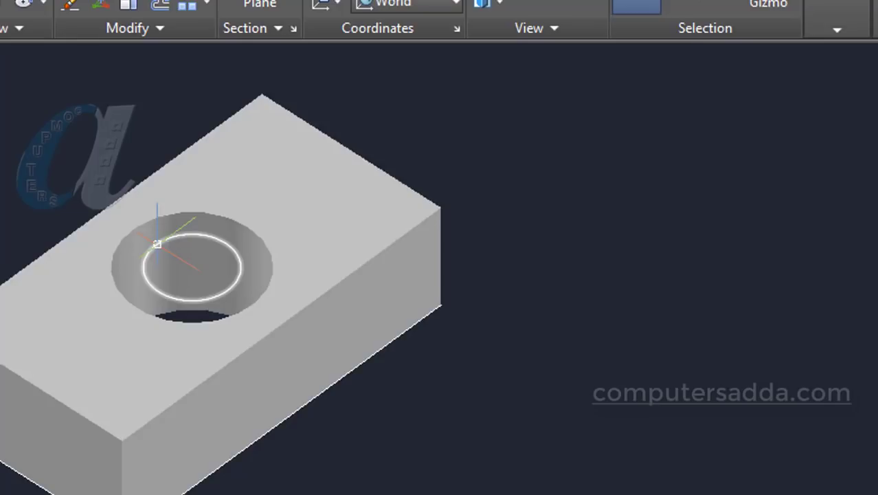
pyautogui.moveTo(158, 244)
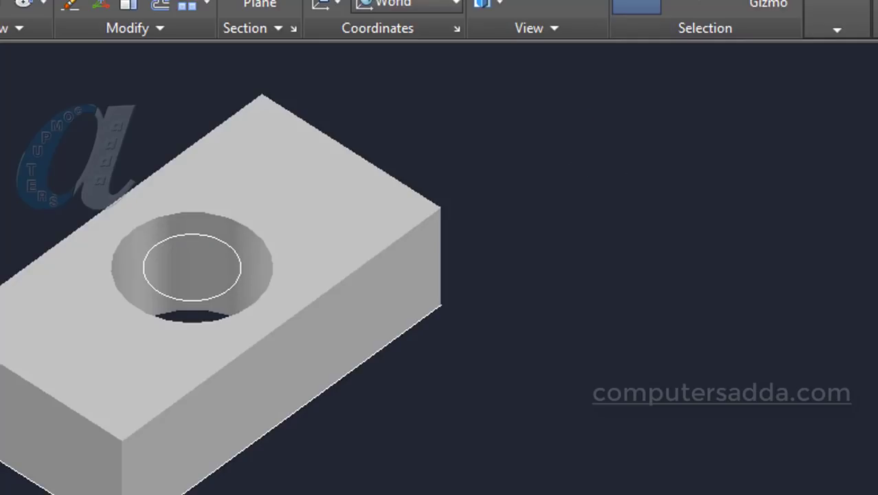
pyautogui.hotkey('ctrl', 'z')
pyautogui.hotkey('ctrl', 'z')
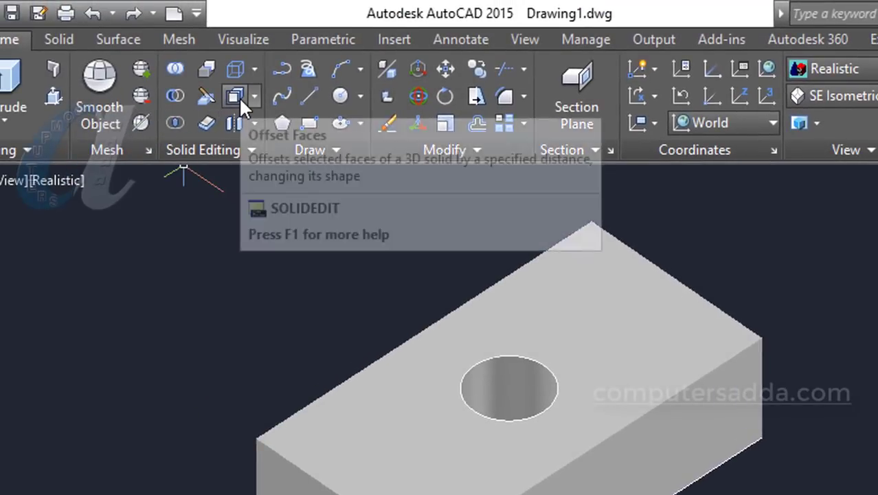
# Step: Offset the hole's inner face by 10 units and exit SOLIDEDIT
pyautogui.click(236, 96)
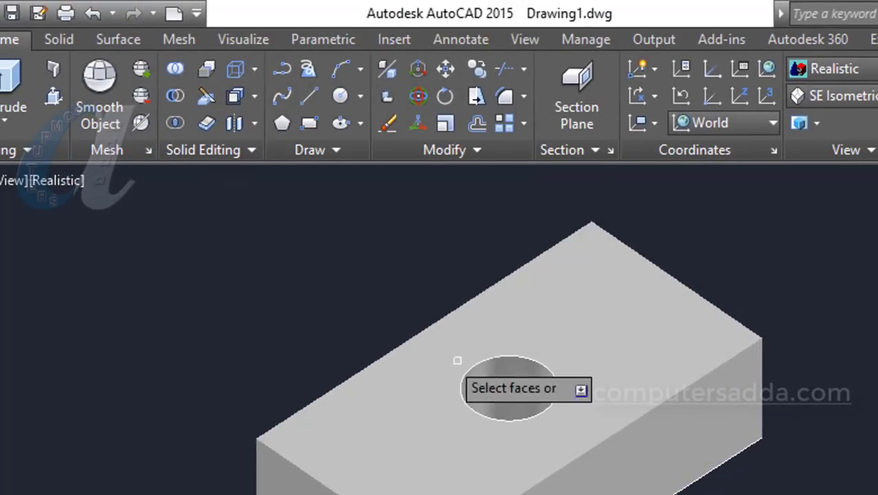
pyautogui.click(526, 383)
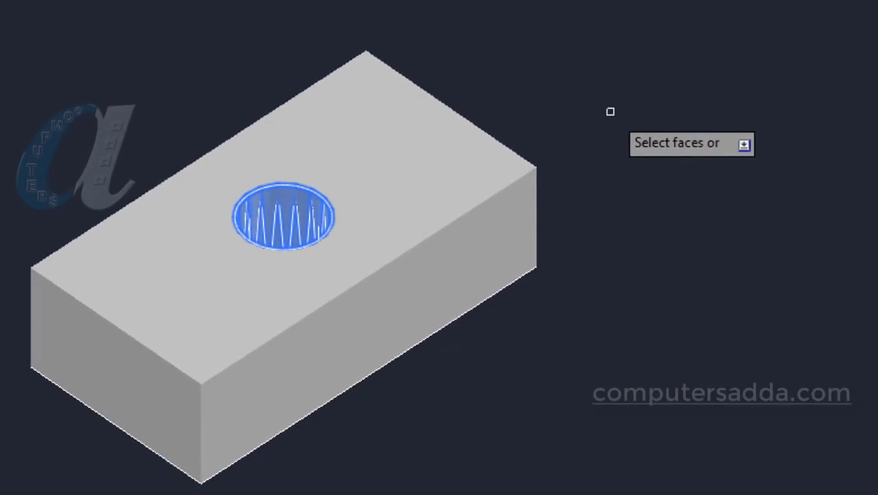
pyautogui.press('Return')
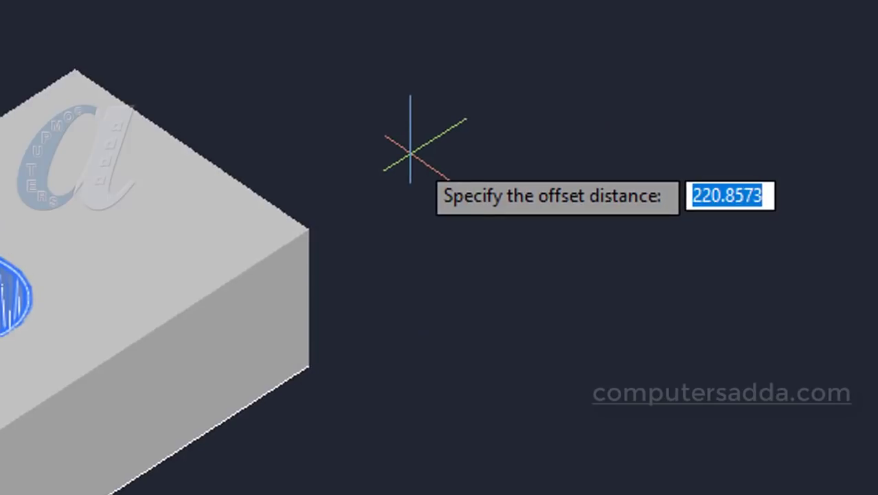
pyautogui.write('10')
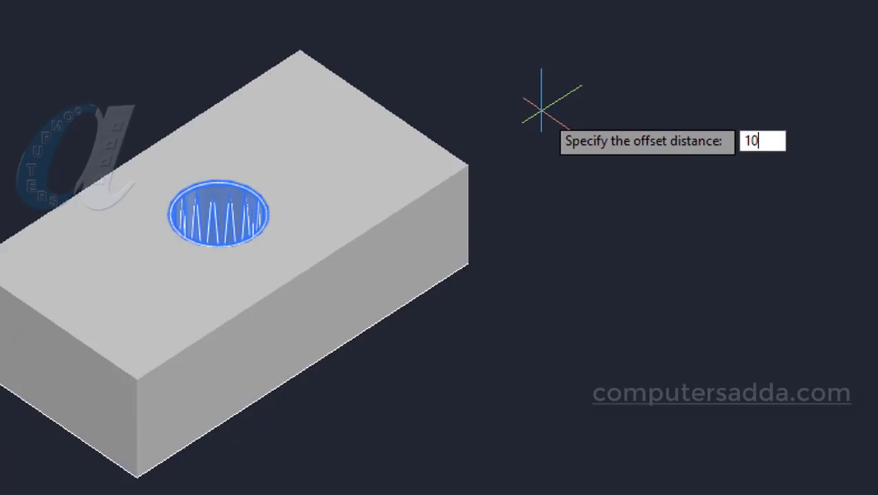
pyautogui.press('Return')
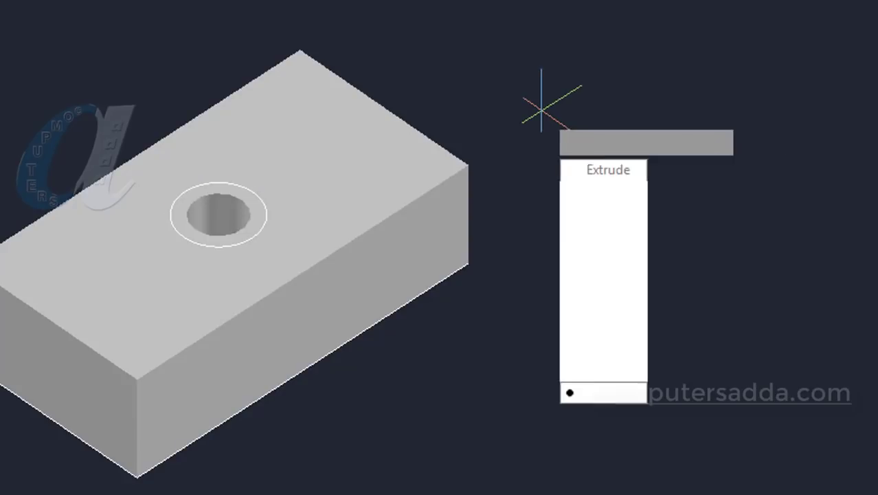
pyautogui.press('Return')
pyautogui.press('Return')
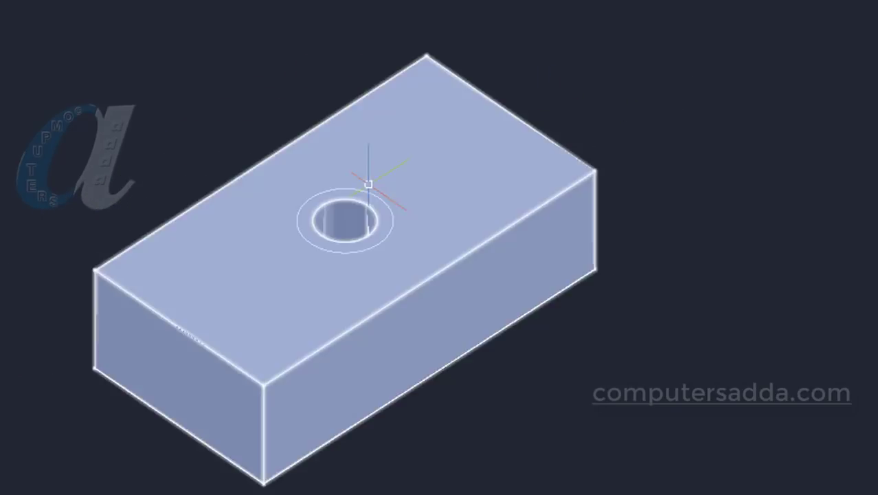
pyautogui.scroll(5, 338, 214)
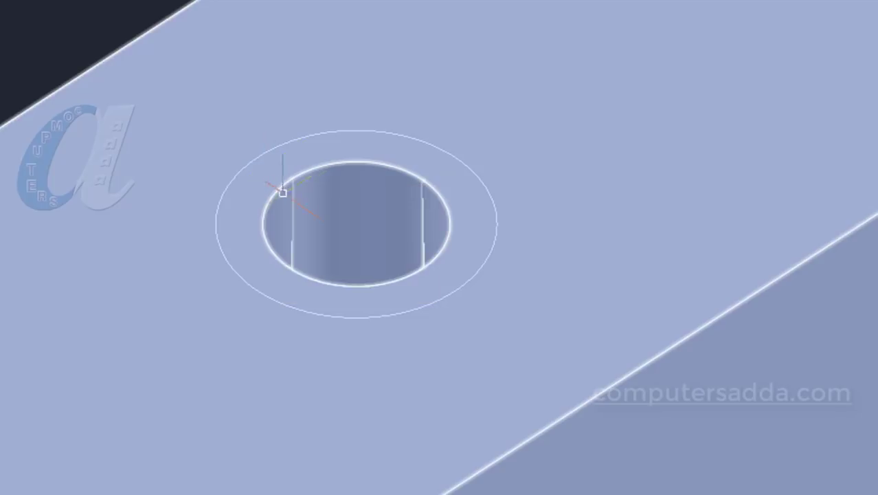
pyautogui.scroll(-4, 283, 189)
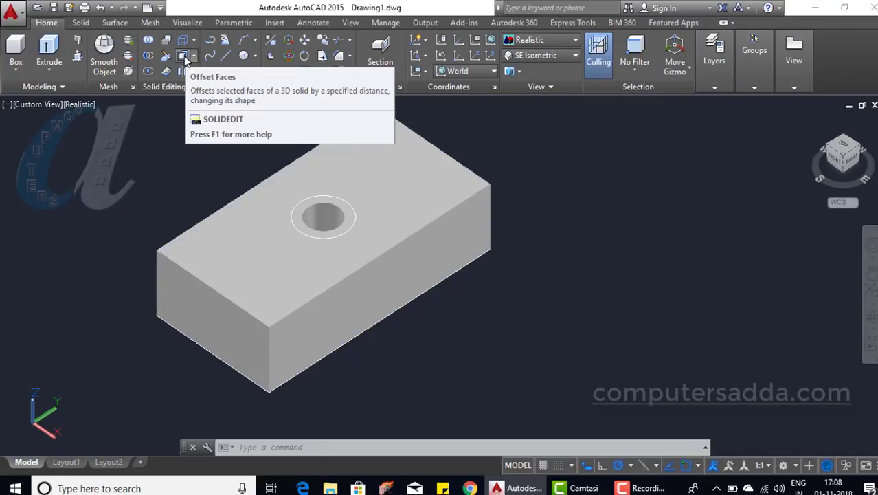
# Step: Offset the box's front-right side face outward by 30 units
pyautogui.click(184, 58)
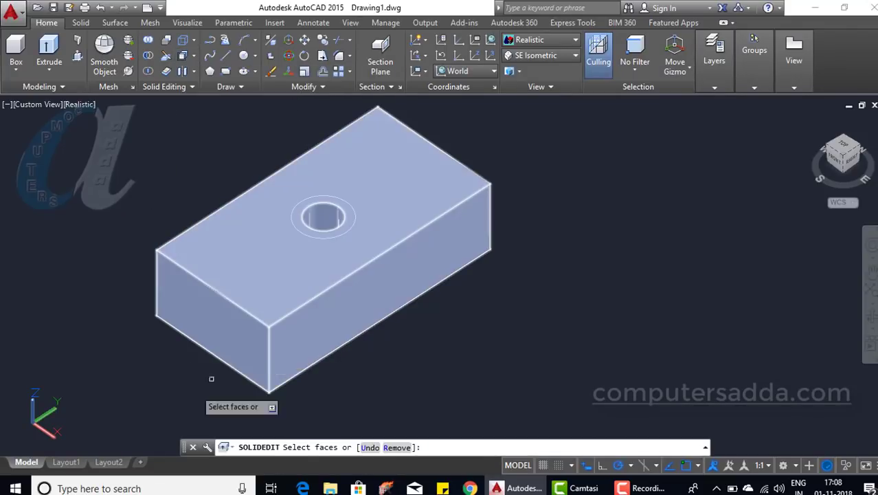
pyautogui.click(365, 299)
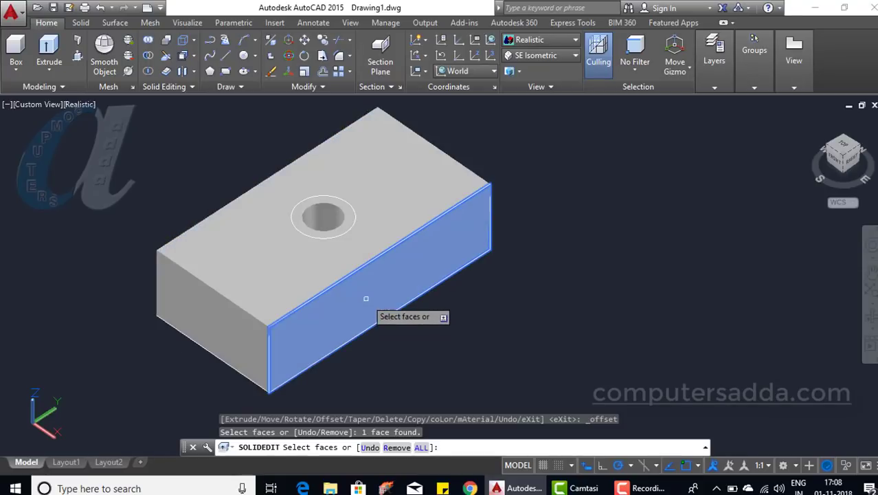
pyautogui.press('Return')
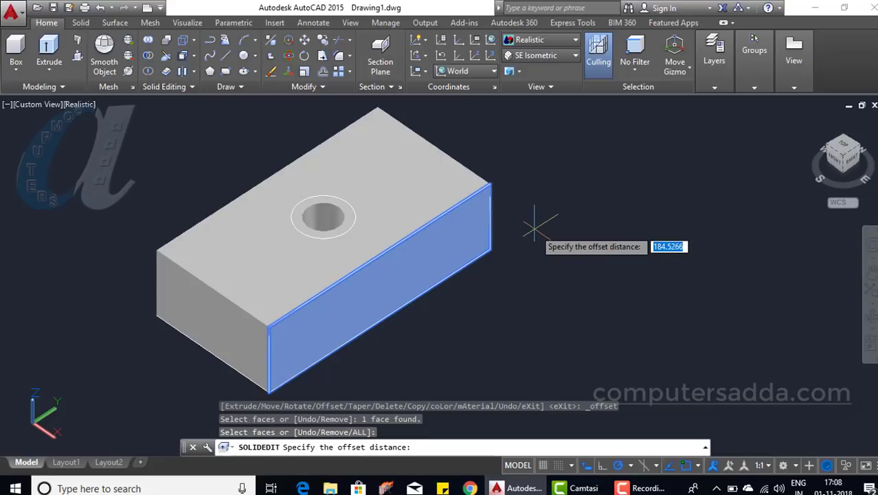
pyautogui.press('Return')
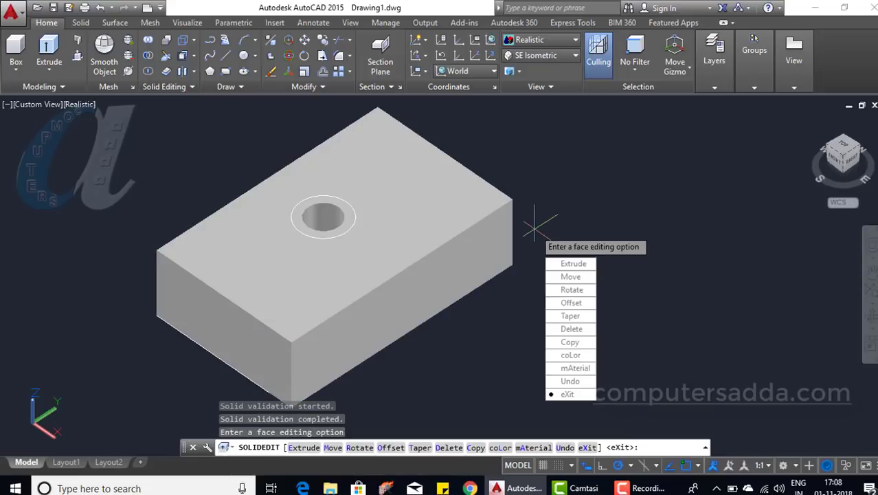
pyautogui.press('Return')
pyautogui.press('Return')
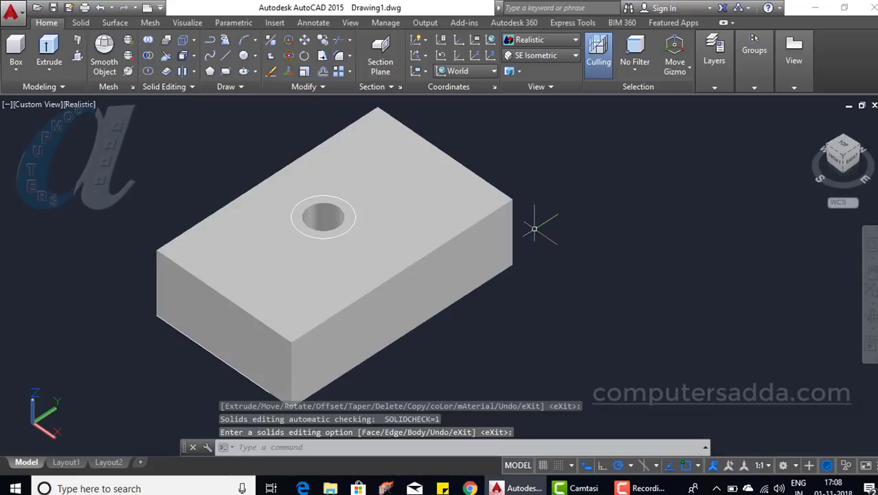
# Step: Offset the box's left end face by -50 to shorten the block
pyautogui.click(183, 61)
pyautogui.click(202, 304)
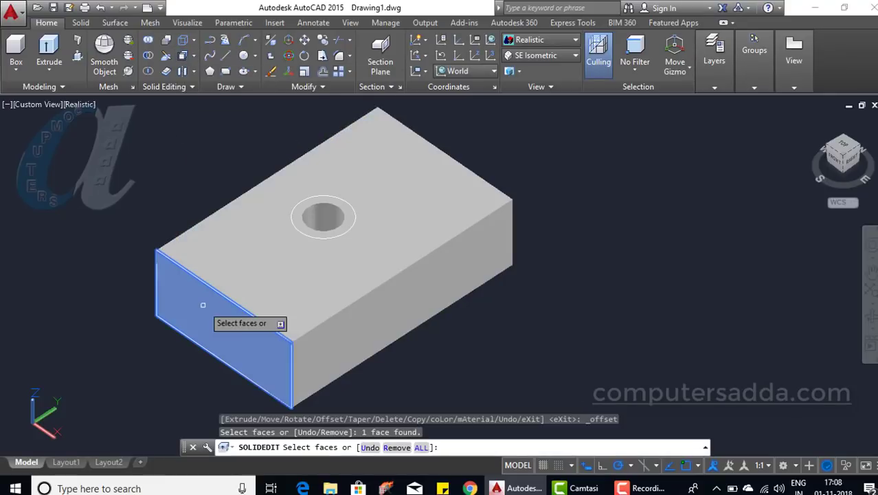
pyautogui.press('Return')
pyautogui.write('-')
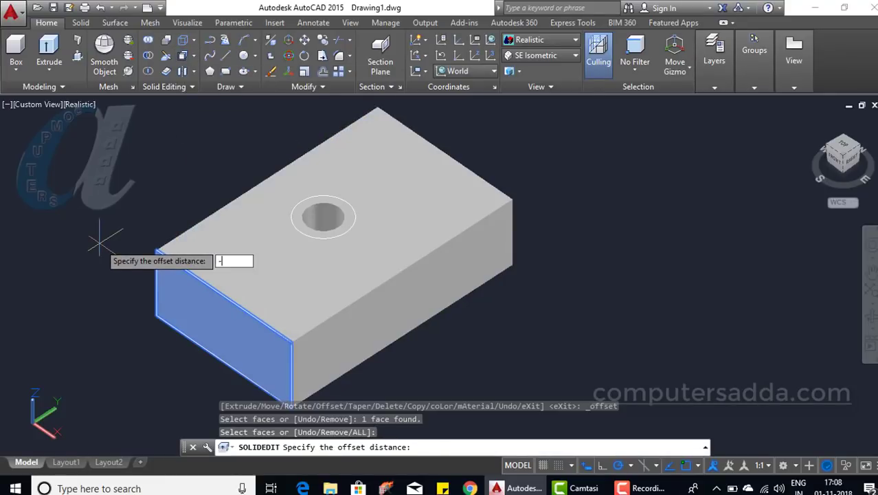
pyautogui.write('50')
pyautogui.press('Return')
pyautogui.press('Return')
pyautogui.press('Return')
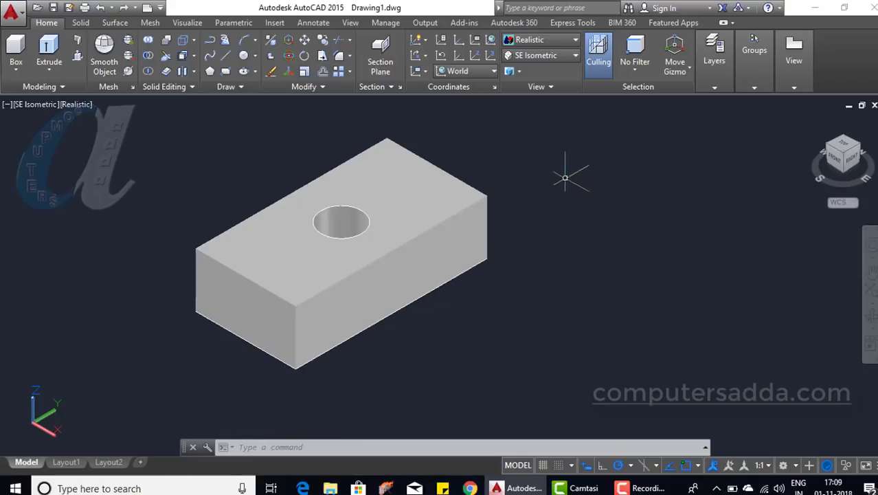
# Step: Use Delete Faces to remove the hole's cylindrical inner face
pyautogui.keyDown('shift'); pyautogui.moveTo(575, 196); pyautogui.dragTo(578, 228, button='middle'); pyautogui.keyUp('shift')
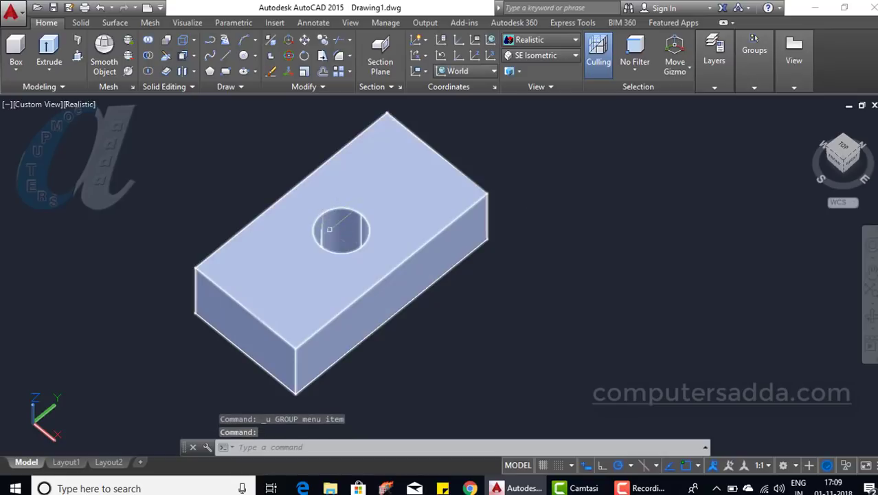
pyautogui.click(194, 56)
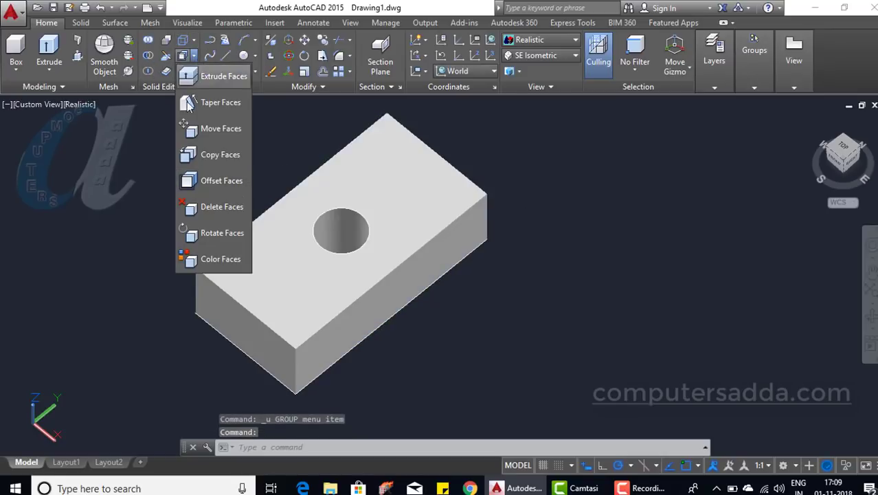
pyautogui.click(201, 208)
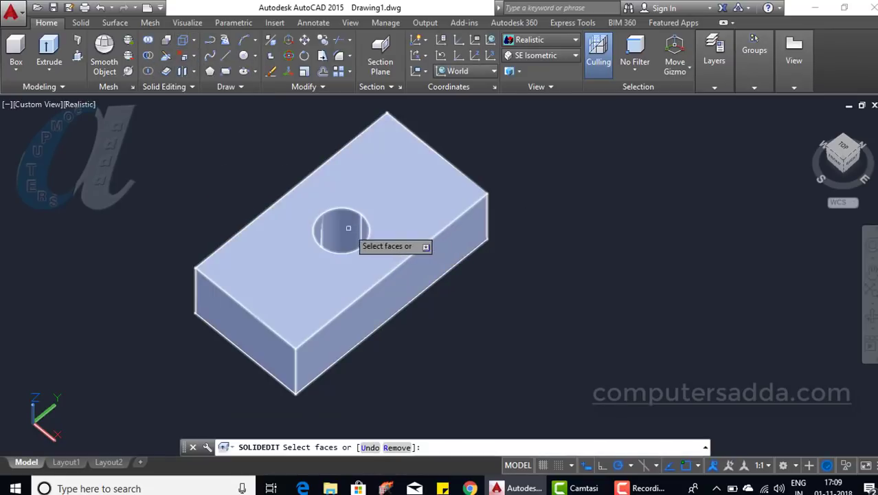
pyautogui.click(348, 228)
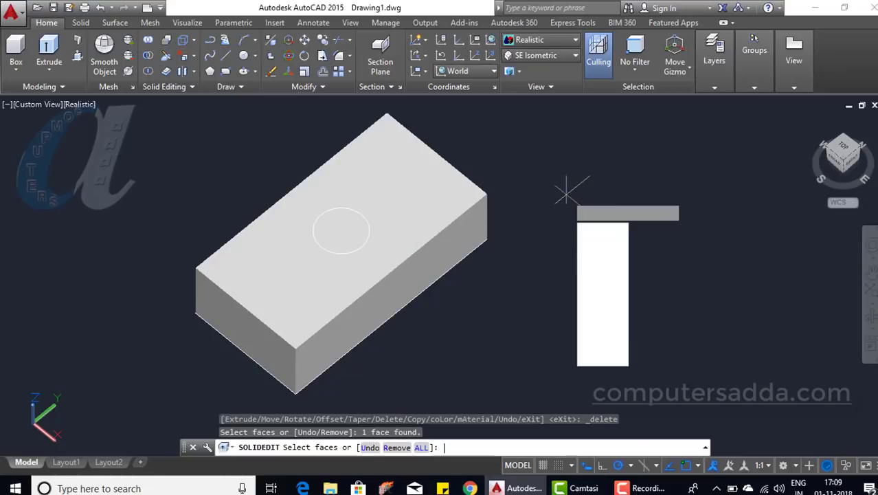
pyautogui.press('Return')
pyautogui.press('Return')
pyautogui.press('Return')
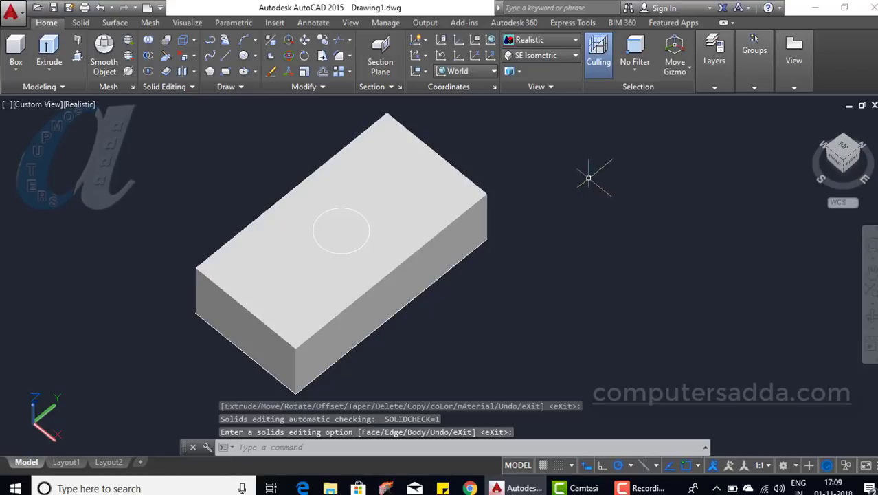
# Step: Erase the leftover circle outline from the box's top face
pyautogui.click(194, 56)
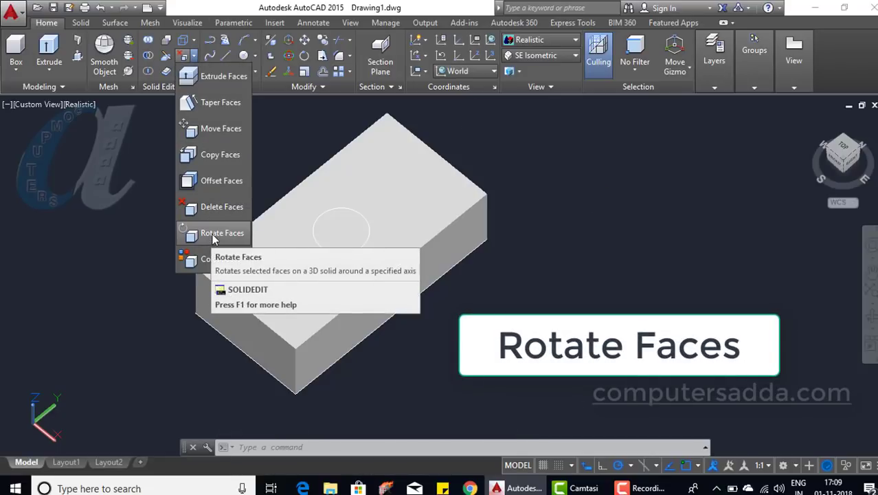
pyautogui.click(107, 204)
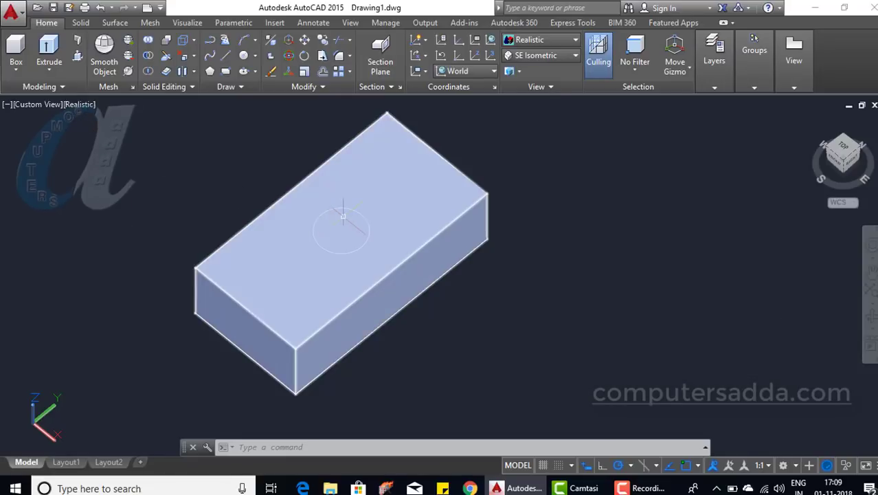
pyautogui.press('Delete')
pyautogui.moveTo(572, 314)
pyautogui.keyDown('shift'); pyautogui.mouseDown(button='middle')
pyautogui.moveTo(577, 286)
pyautogui.moveTo(577, 300)
pyautogui.mouseUp(button='middle'); pyautogui.keyUp('shift')
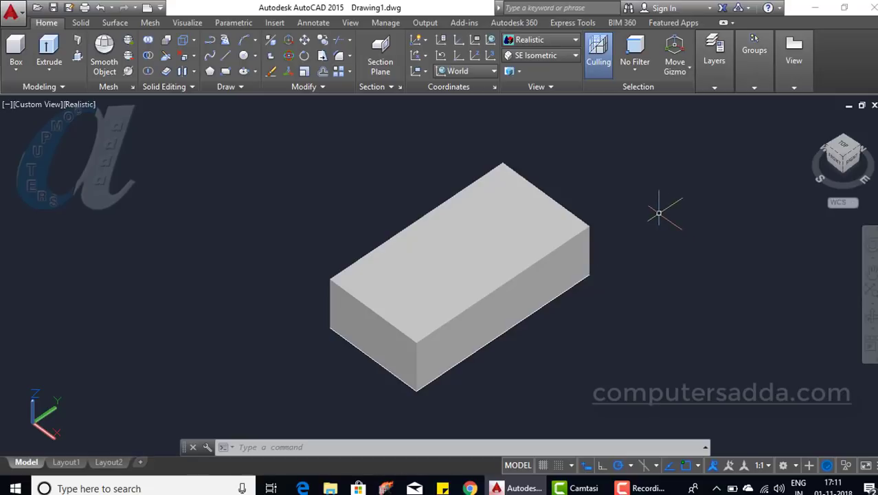
# Step: Draw a rectangle on the box top and switch to the 2D Wireframe style
pyautogui.press('Return')
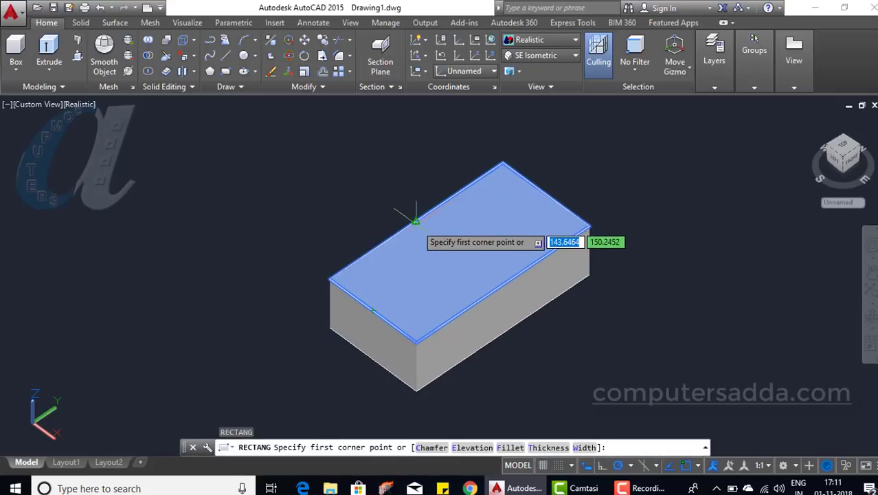
pyautogui.click(460, 251)
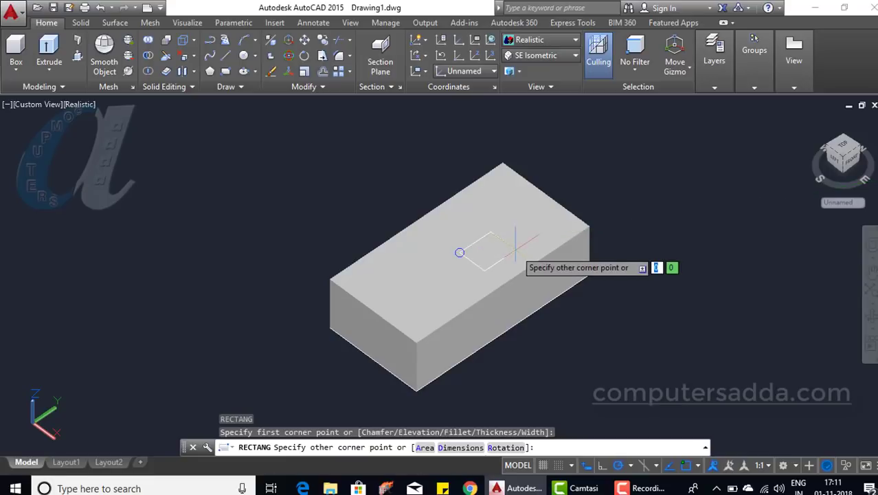
pyautogui.click(517, 248)
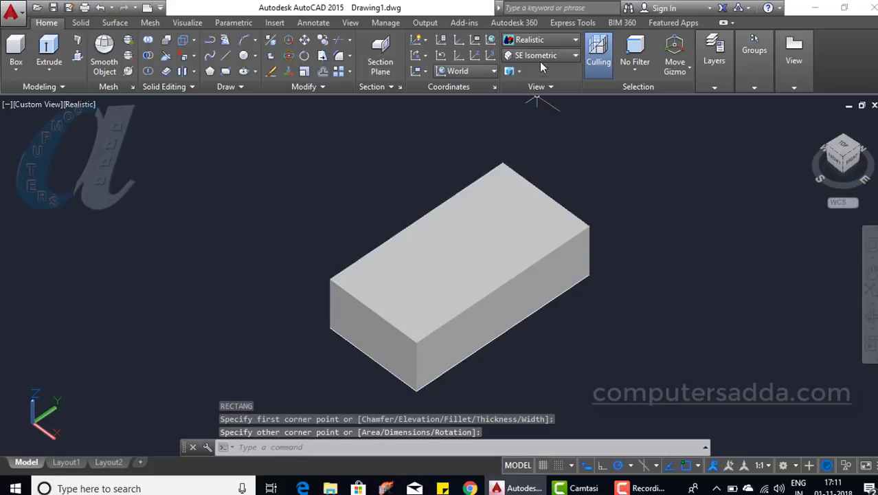
pyautogui.click(548, 41)
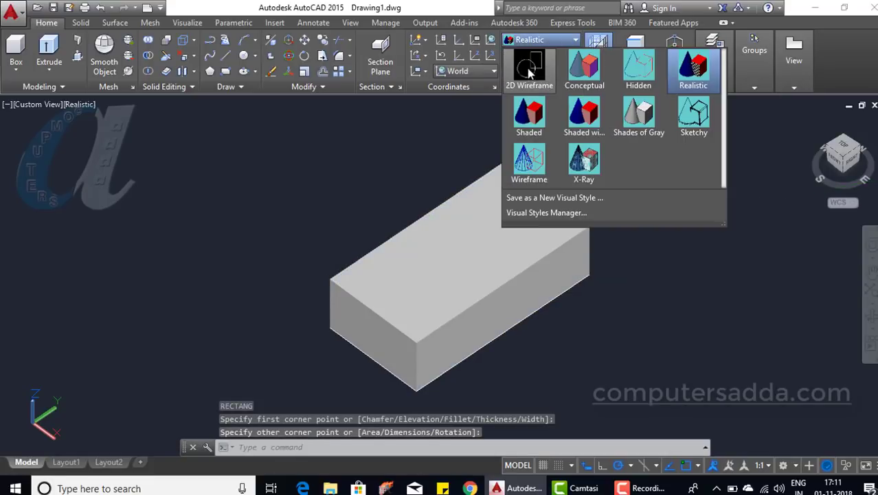
pyautogui.click(534, 116)
pyautogui.scroll(4, 464, 249)
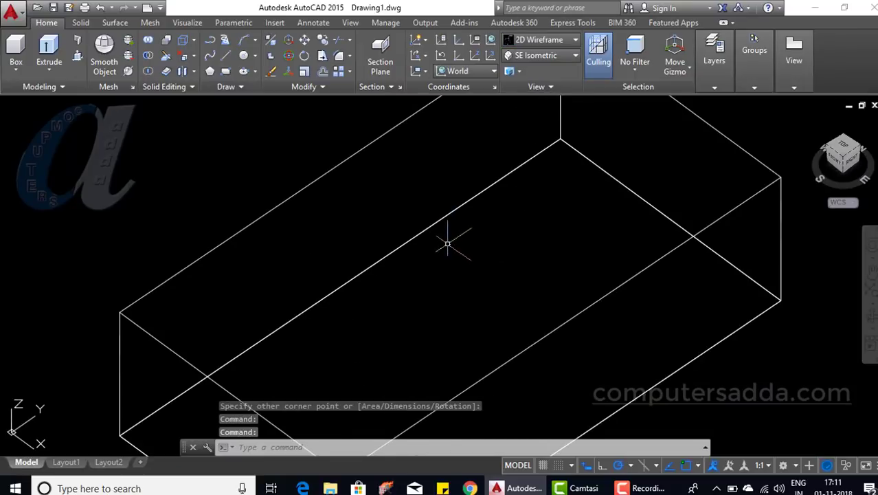
pyautogui.scroll(-4, 261, 144)
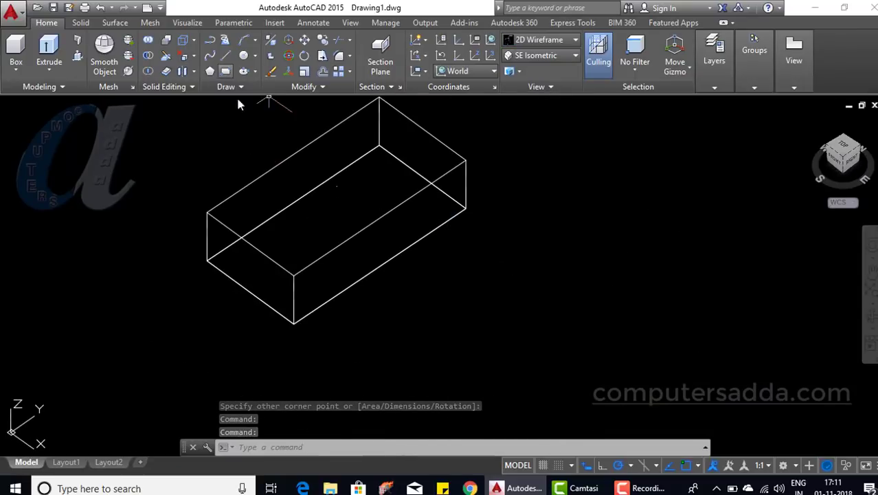
pyautogui.moveTo(539, 193); pyautogui.dragTo(527, 235, button='middle')
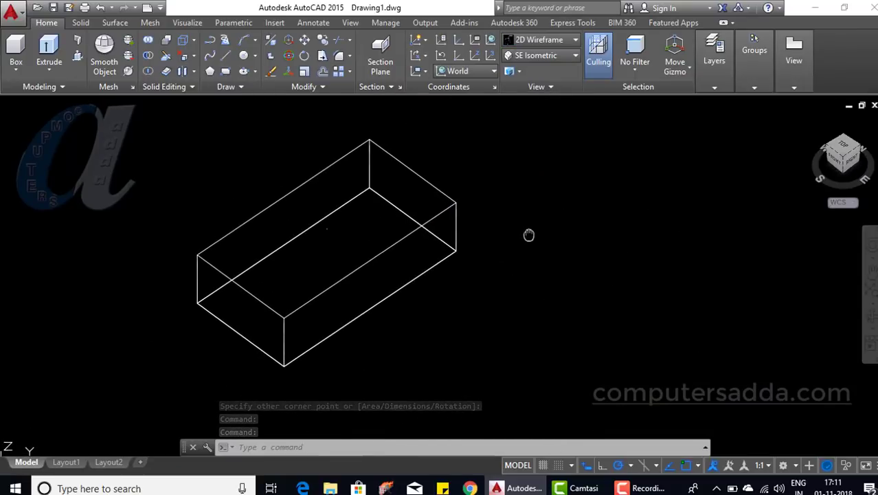
# Step: Draw a small square on the top face, then return to Realistic style
pyautogui.click(225, 71)
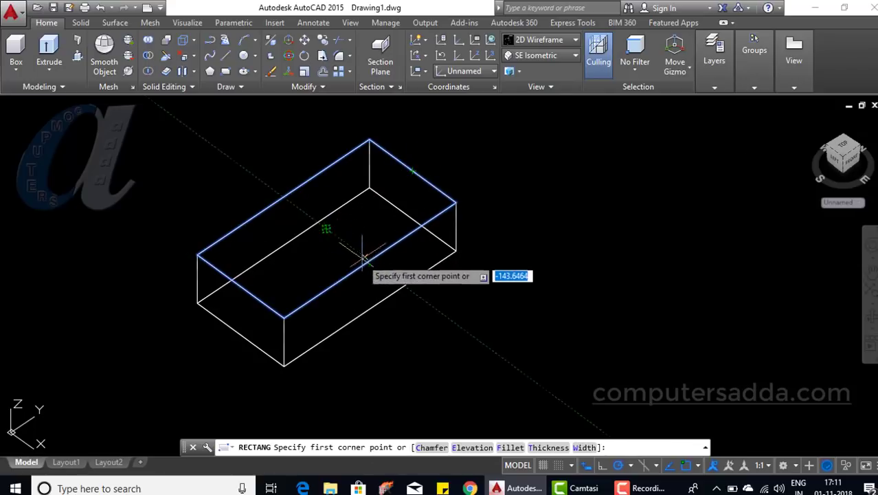
pyautogui.click(328, 225)
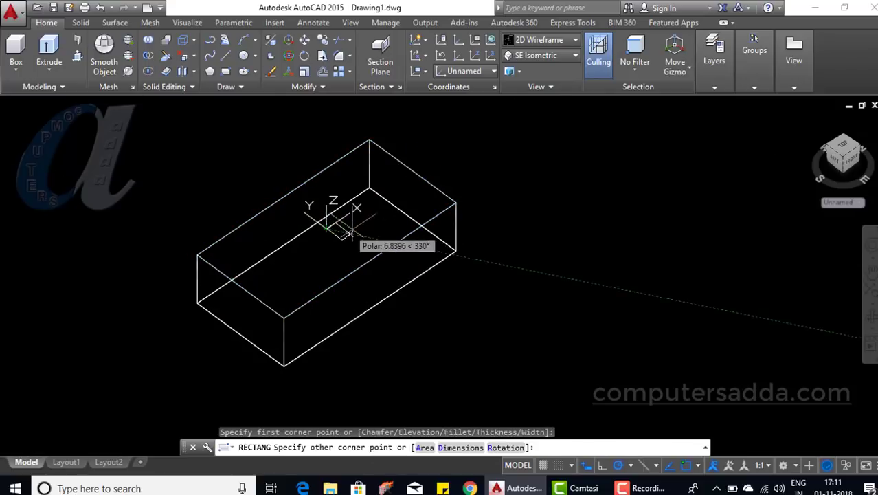
pyautogui.click(388, 227)
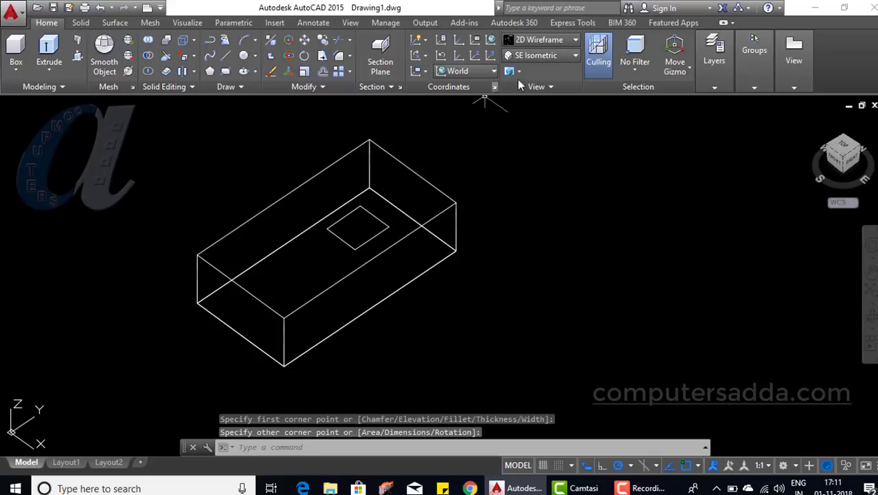
pyautogui.click(543, 39)
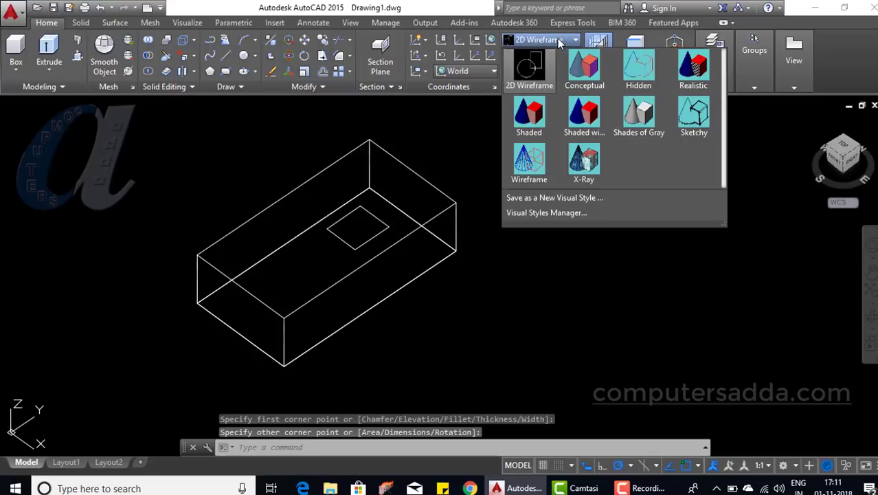
pyautogui.click(693, 69)
pyautogui.scroll(3, 178, 237)
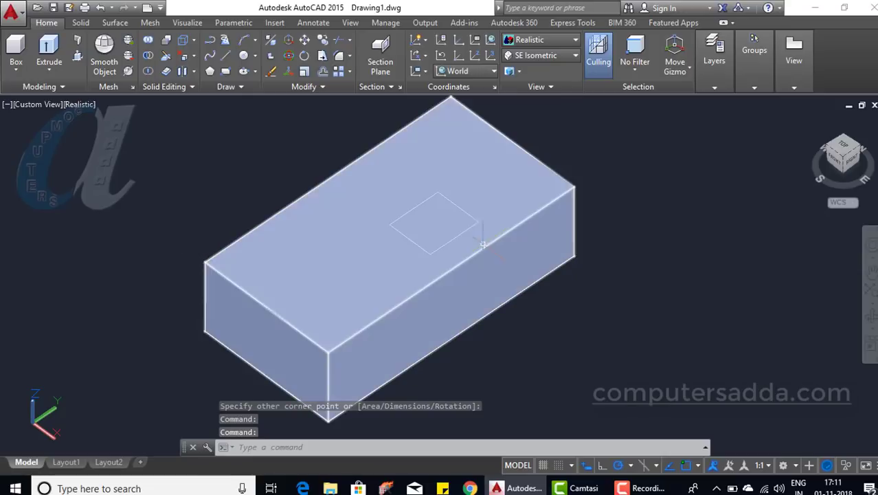
# Step: Press-pull the square outline down into the box to cut a square hole in its top face
pyautogui.click(77, 56)
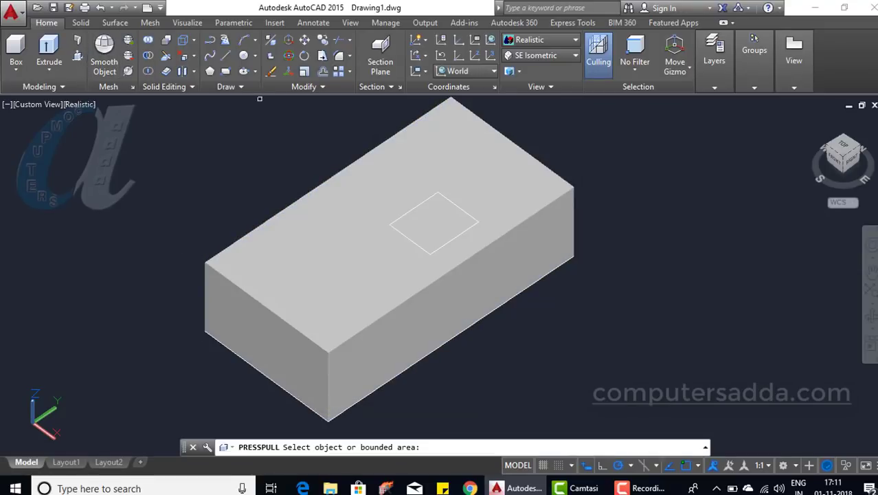
pyautogui.click(412, 220)
pyautogui.click(474, 402)
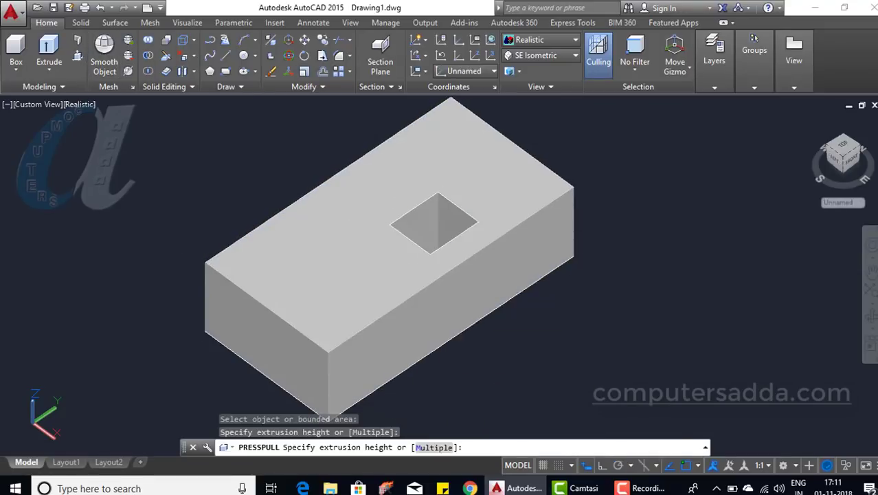
pyautogui.press('Return')
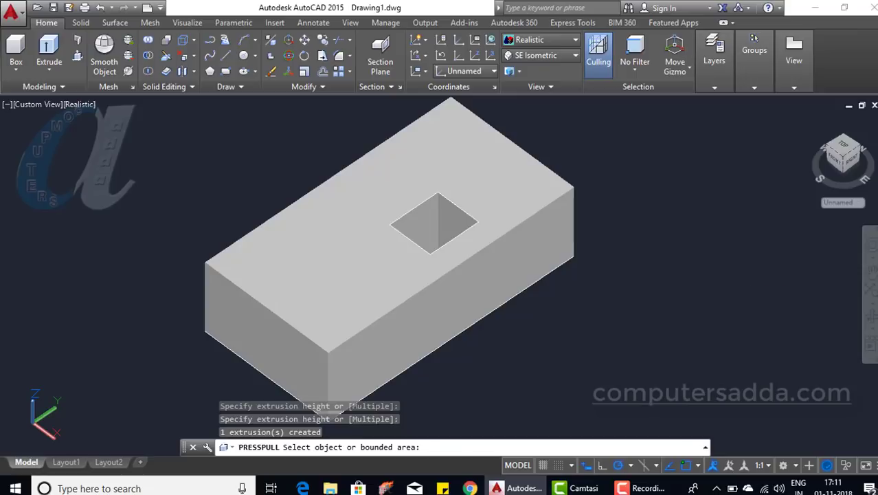
pyautogui.moveTo(693, 309)
pyautogui.keyDown('shift'); pyautogui.mouseDown(button='middle')
pyautogui.moveTo(669, 261)
pyautogui.moveTo(662, 221)
pyautogui.moveTo(665, 284)
pyautogui.moveTo(689, 294)
pyautogui.moveTo(609, 278)
pyautogui.moveTo(658, 250)
pyautogui.moveTo(702, 269)
pyautogui.moveTo(671, 266)
pyautogui.mouseUp(button='middle'); pyautogui.keyUp('shift')
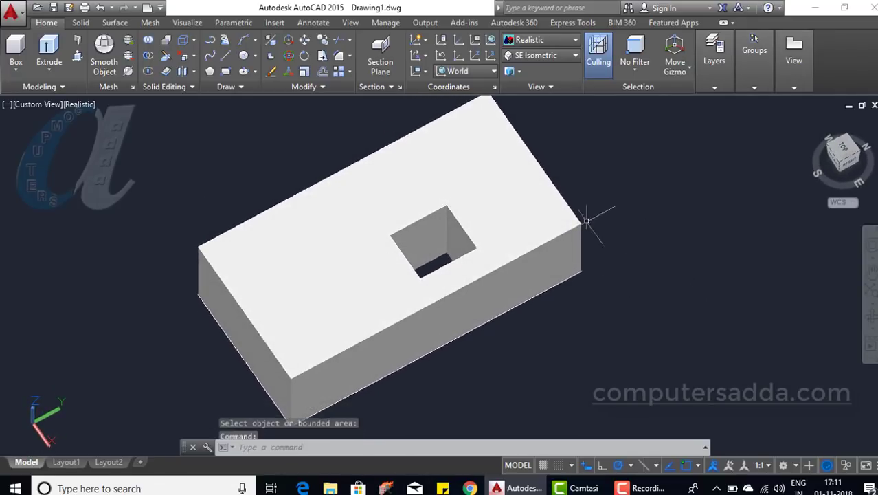
pyautogui.scroll(-5, 488, 237)
pyautogui.scroll(6, 488, 237)
pyautogui.scroll(2, 487, 237)
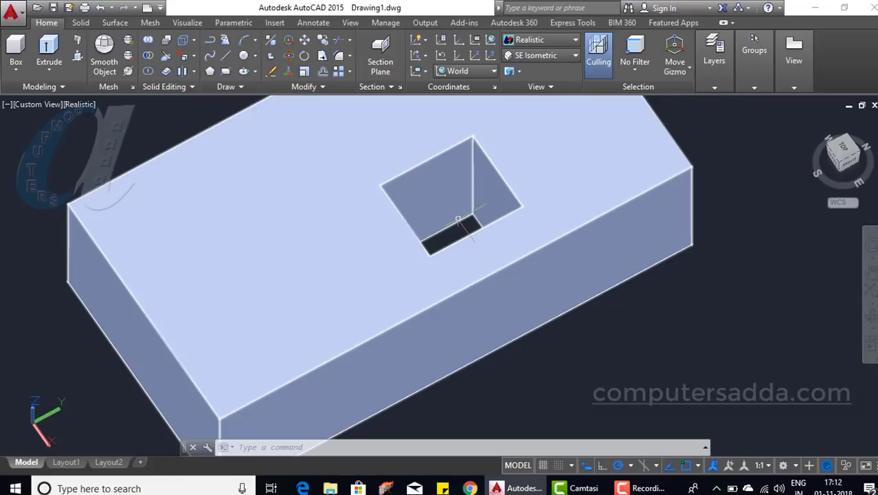
pyautogui.moveTo(458, 219)
pyautogui.click(194, 59)
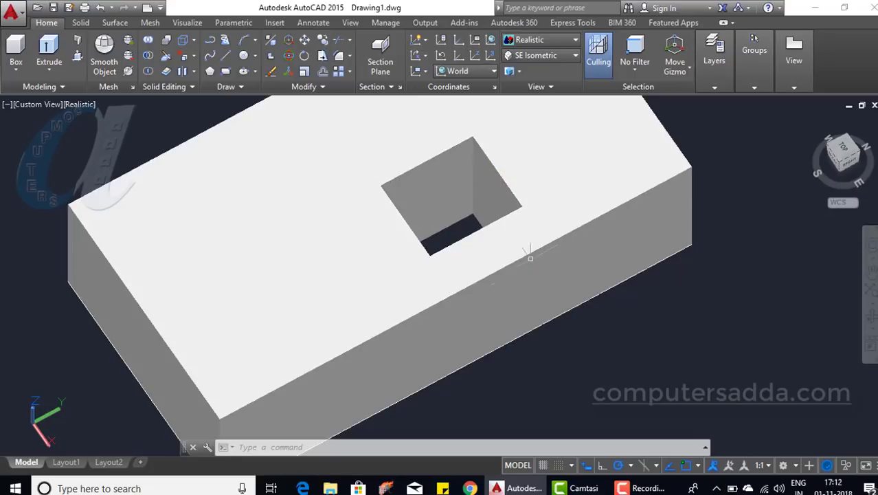
pyautogui.moveTo(520, 242)
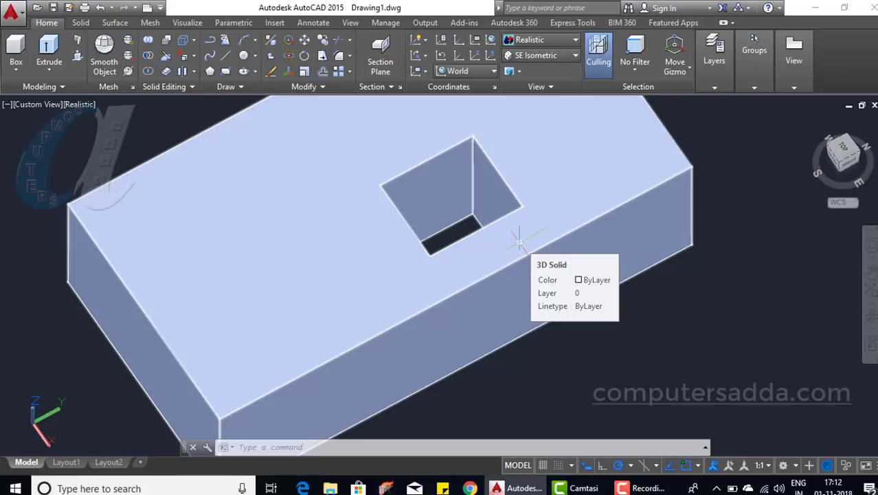
# Step: Start Rotate Faces and select the four inner walls of the square hole
pyautogui.click(195, 56)
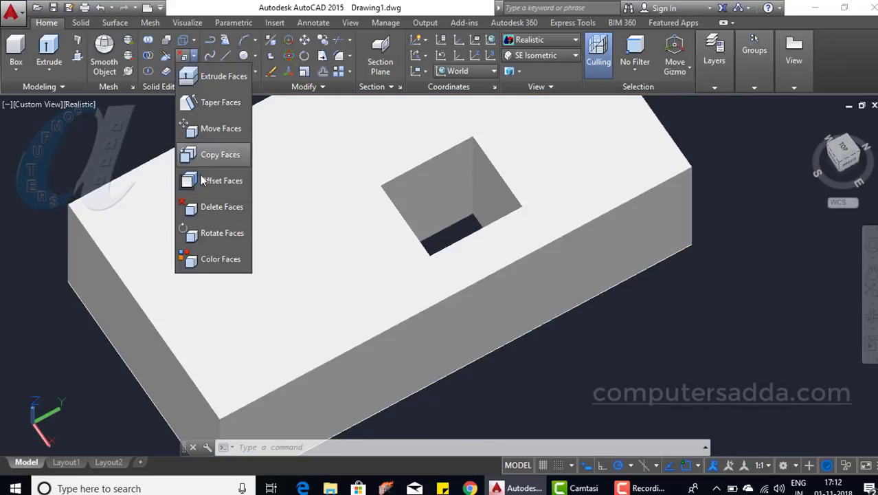
pyautogui.click(217, 235)
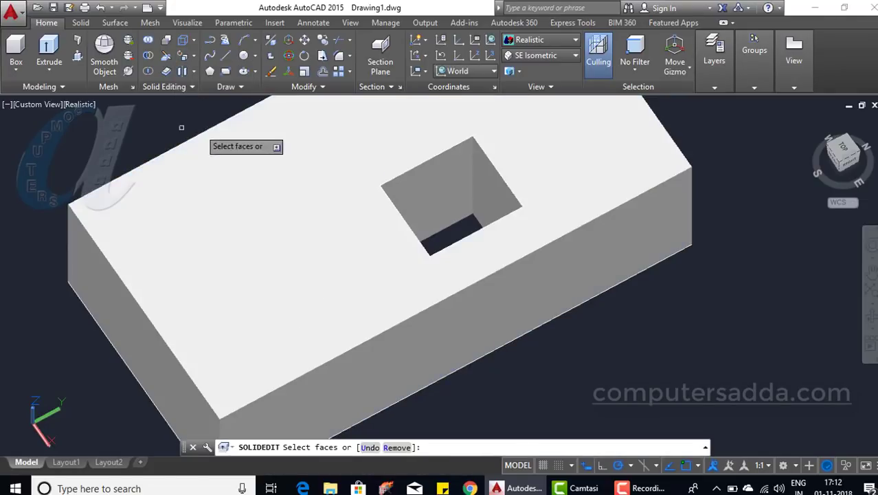
pyautogui.keyDown('shift'); pyautogui.moveTo(62, 159); pyautogui.dragTo(112, 173, button='middle'); pyautogui.keyUp('shift')
pyautogui.click(459, 155)
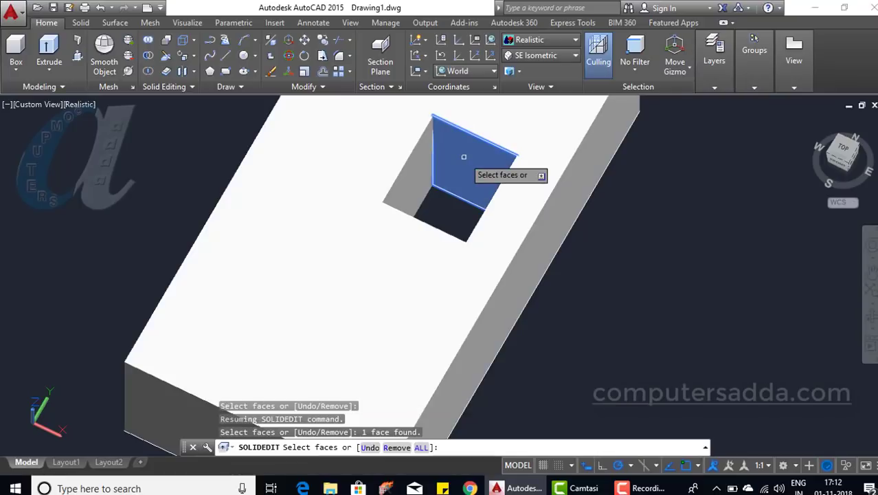
pyautogui.click(419, 178)
pyautogui.keyDown('shift'); pyautogui.moveTo(167, 177); pyautogui.dragTo(364, 187, button='middle'); pyautogui.keyUp('shift')
pyautogui.click(354, 182)
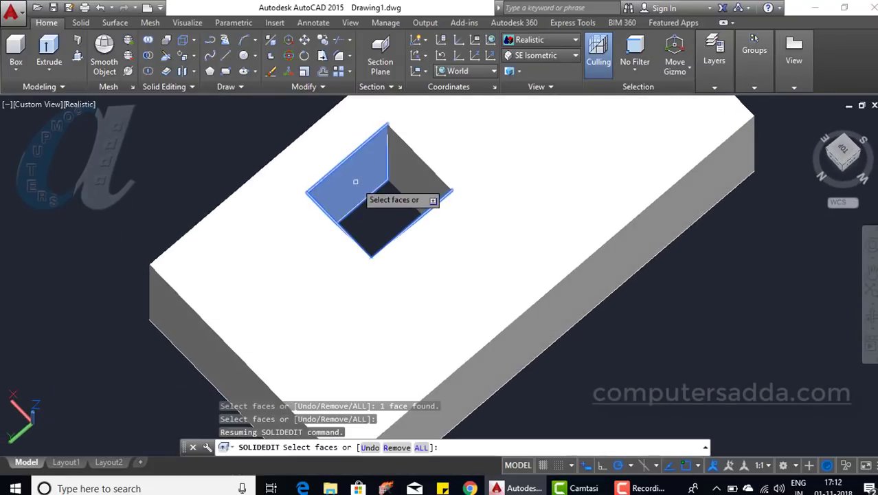
pyautogui.click(413, 184)
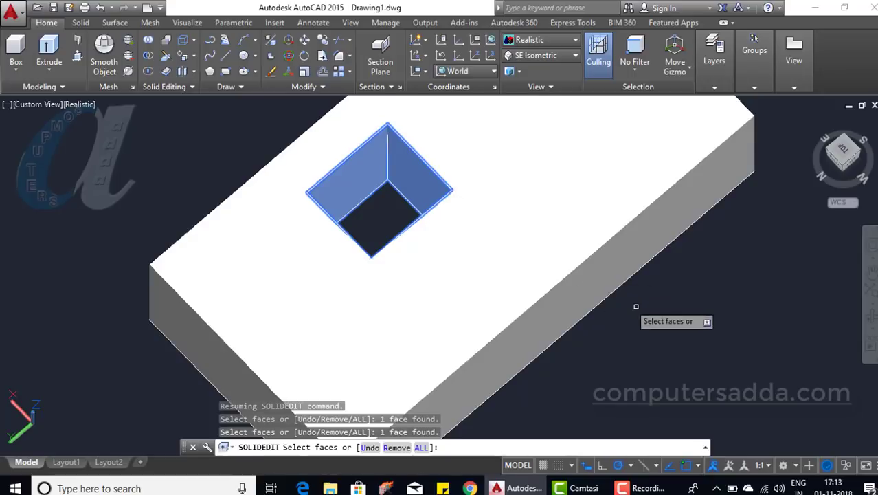
pyautogui.keyDown('shift'); pyautogui.moveTo(696, 316); pyautogui.dragTo(384, 303, button='middle'); pyautogui.keyUp('shift')
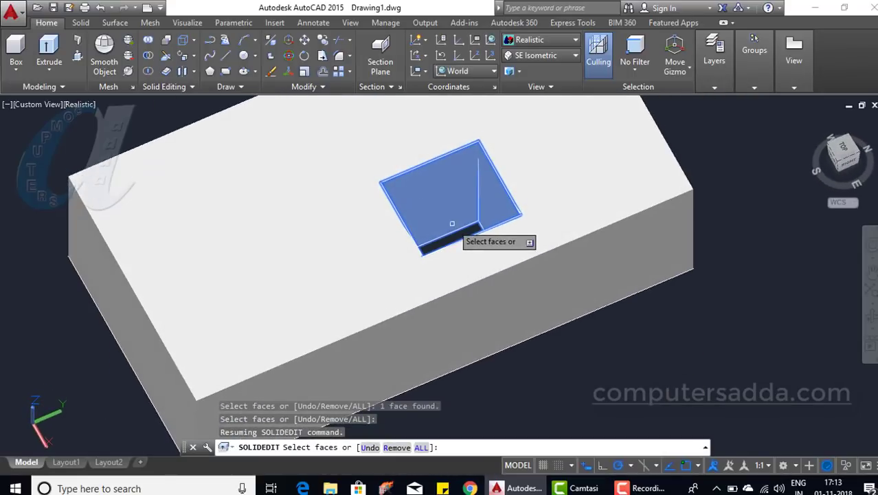
pyautogui.keyDown('shift'); pyautogui.moveTo(567, 371); pyautogui.dragTo(332, 404, button='middle'); pyautogui.keyUp('shift')
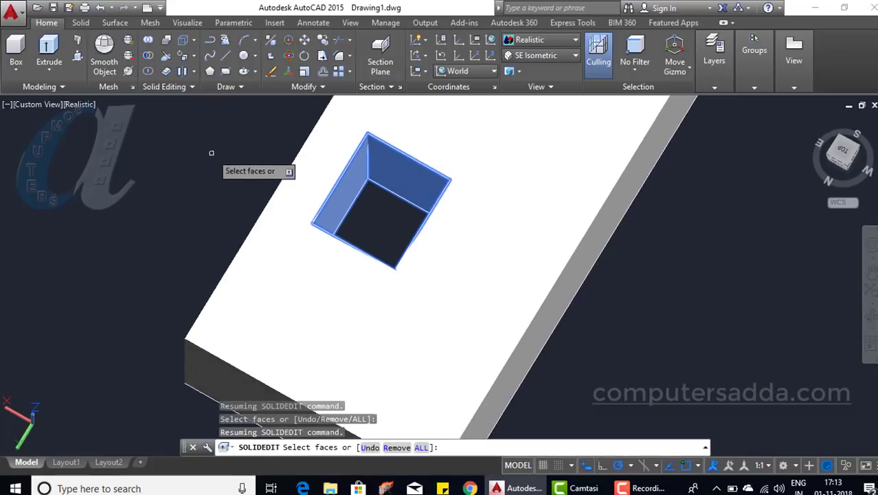
pyautogui.press('Return')
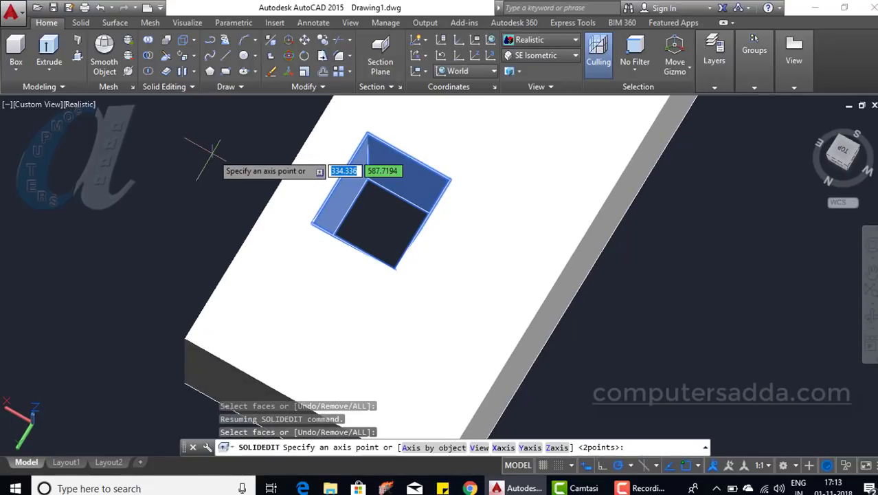
# Step: Rotate the hole walls 30 degrees about an axis at the hole's corner, then exit SOLIDEDIT
pyautogui.click(367, 133)
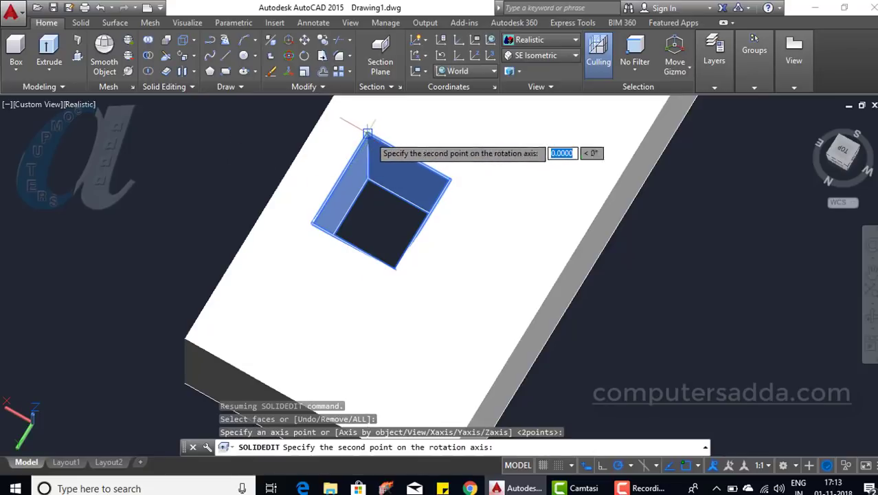
pyautogui.click(367, 177)
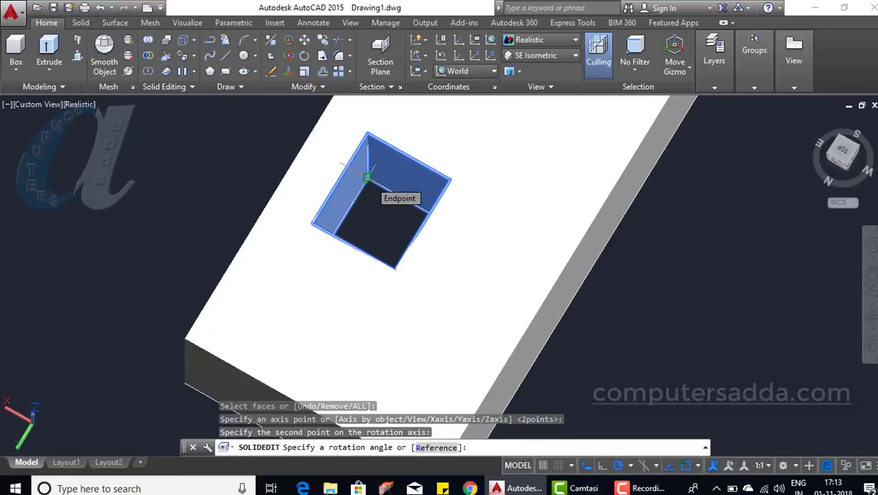
pyautogui.write('30')
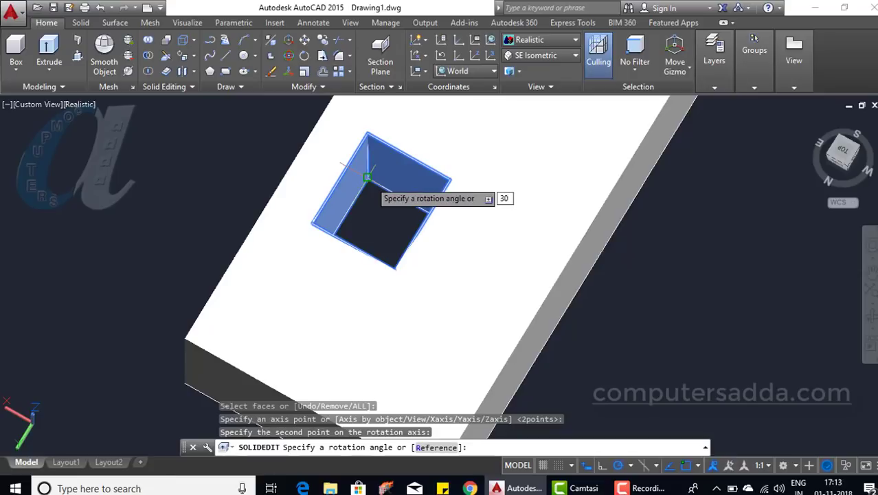
pyautogui.press('Return')
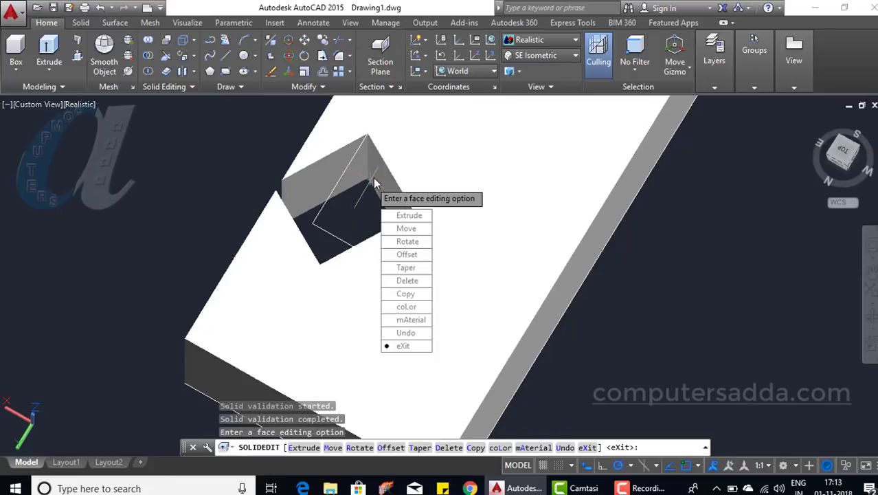
pyautogui.press('Return')
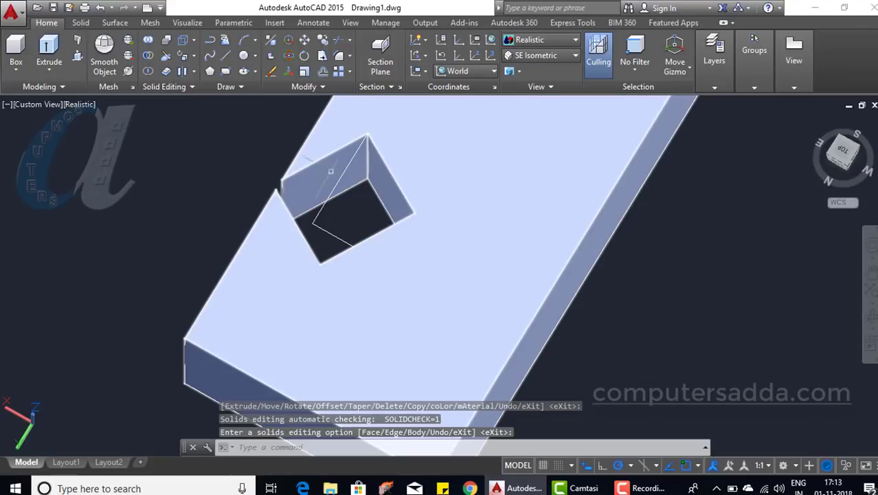
pyautogui.press('Return')
# Step: Undo the 30-degree hole wall rotation with Ctrl+Z
pyautogui.moveTo(172, 185)
pyautogui.keyDown('shift'); pyautogui.mouseDown(button='middle')
pyautogui.moveTo(308, 218)
pyautogui.moveTo(398, 197)
pyautogui.moveTo(389, 236)
pyautogui.moveTo(402, 235)
pyautogui.moveTo(388, 228)
pyautogui.moveTo(412, 254)
pyautogui.mouseUp(button='middle'); pyautogui.keyUp('shift')
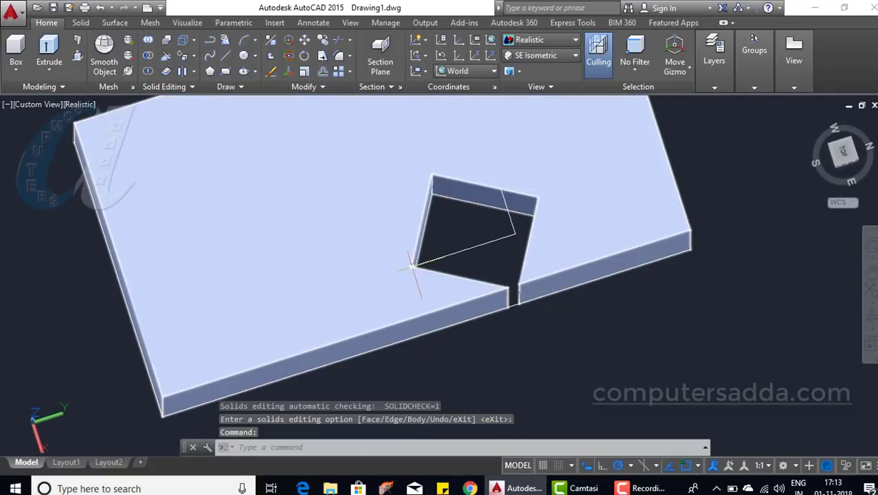
pyautogui.rightClick(414, 270)
pyautogui.press('Escape')
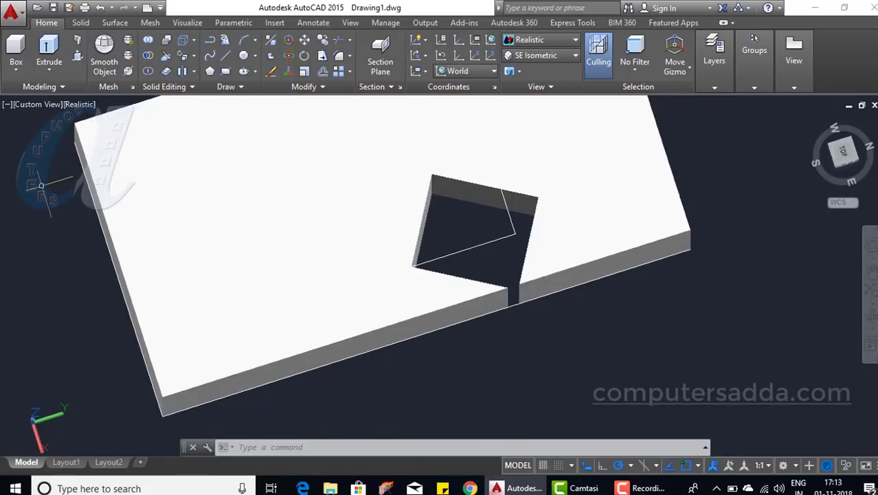
pyautogui.hotkey('ctrl', 'z')
pyautogui.hotkey('ctrl', 'z')
pyautogui.hotkey('ctrl', 'z')
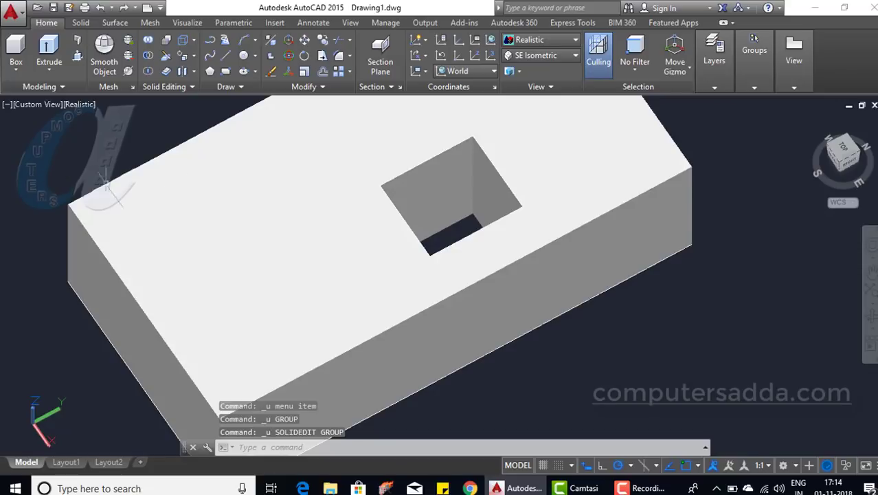
# Step: Start Rotate Faces again and select the square hole's inner walls
pyautogui.click(184, 56)
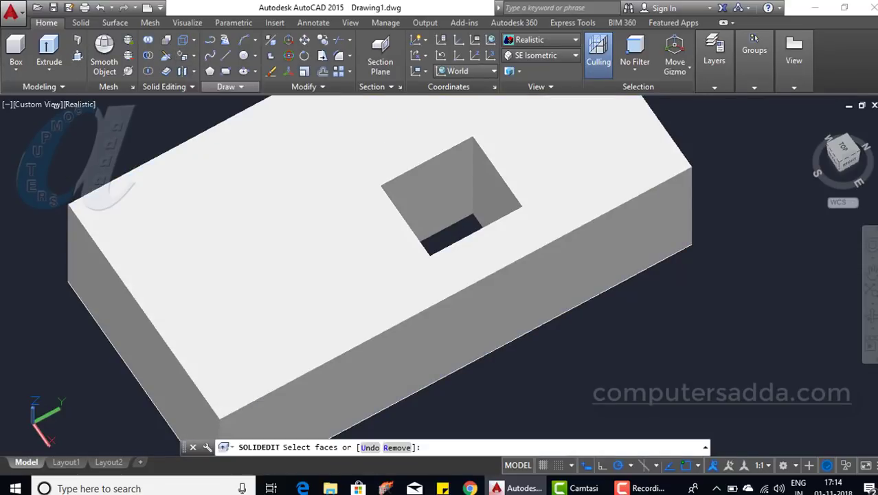
pyautogui.click(446, 193)
pyautogui.click(484, 200)
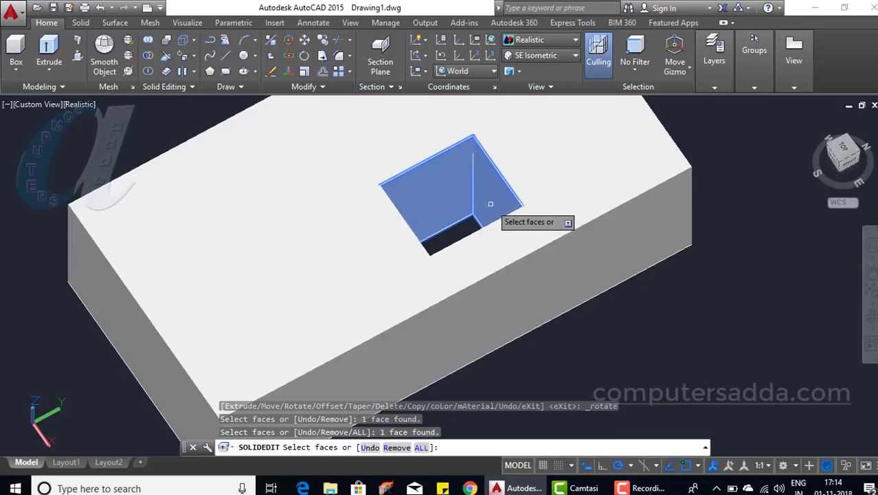
pyautogui.keyDown('shift'); pyautogui.moveTo(53, 165); pyautogui.dragTo(380, 163, button='middle'); pyautogui.keyUp('shift')
pyautogui.click(380, 163)
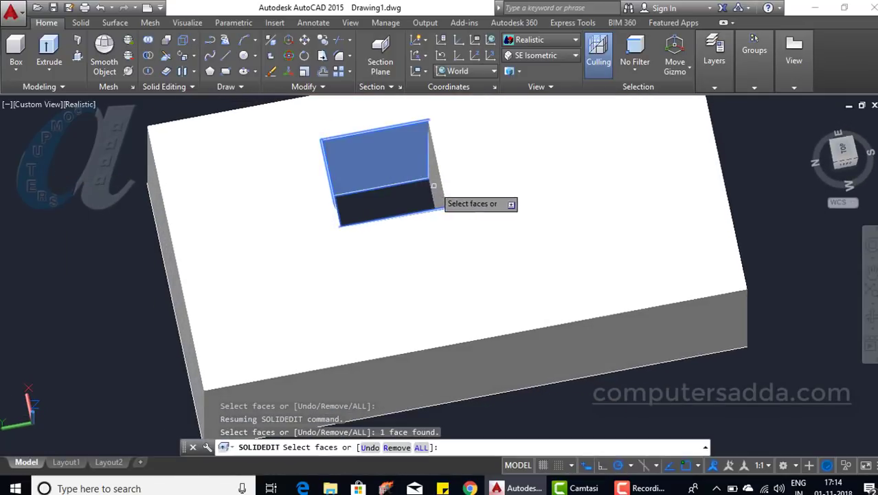
pyautogui.click(432, 186)
pyautogui.keyDown('shift'); pyautogui.moveTo(62, 218); pyautogui.dragTo(3, 257, button='middle'); pyautogui.keyUp('shift')
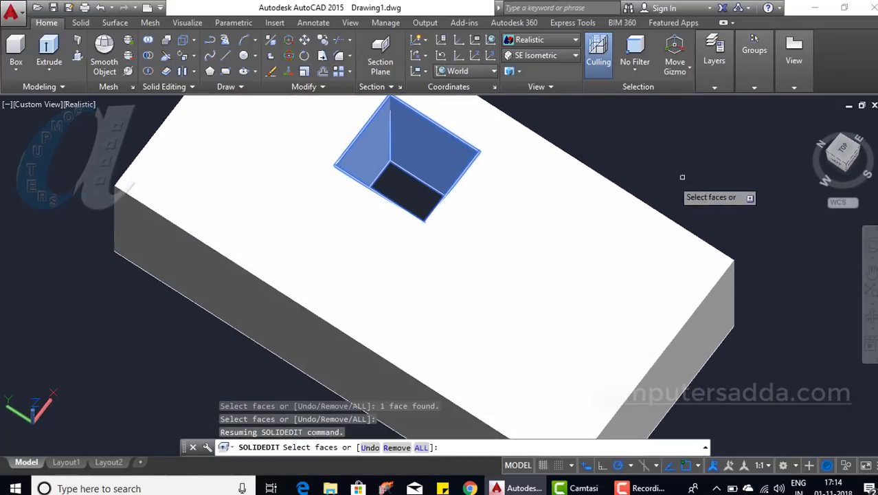
pyautogui.keyDown('shift'); pyautogui.moveTo(676, 185); pyautogui.dragTo(529, 193, button='middle'); pyautogui.keyUp('shift')
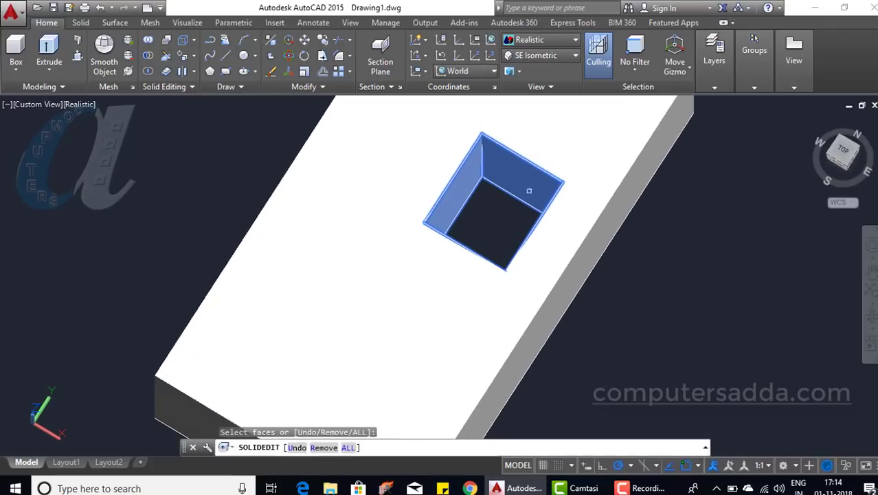
pyautogui.press('Return')
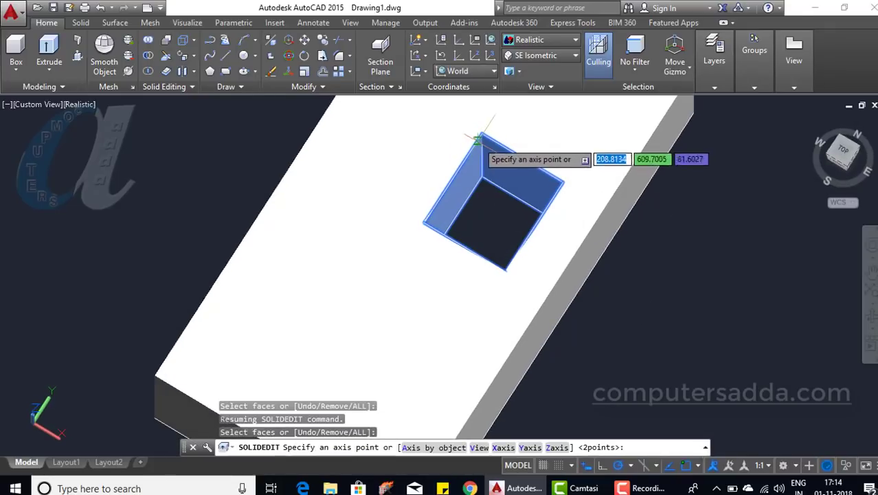
# Step: Rotate the selected walls 45 degrees about an axis along the hole's corner edge and exit
pyautogui.click(481, 133)
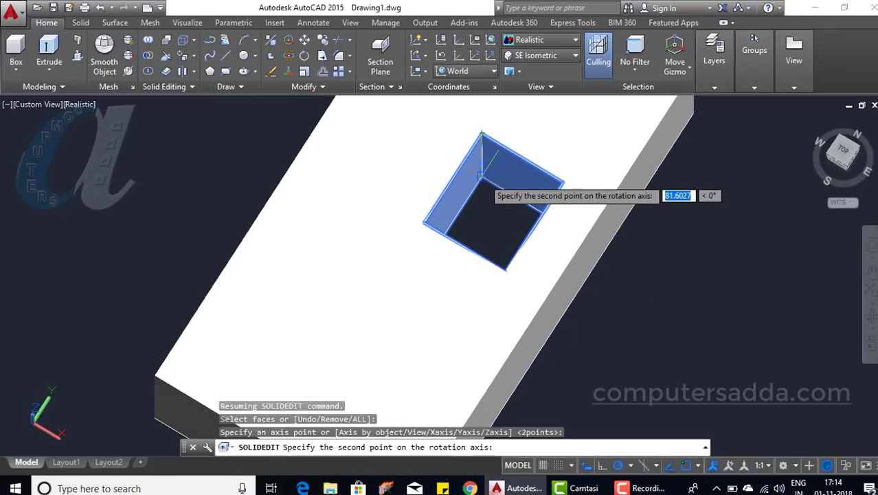
pyautogui.click(480, 175)
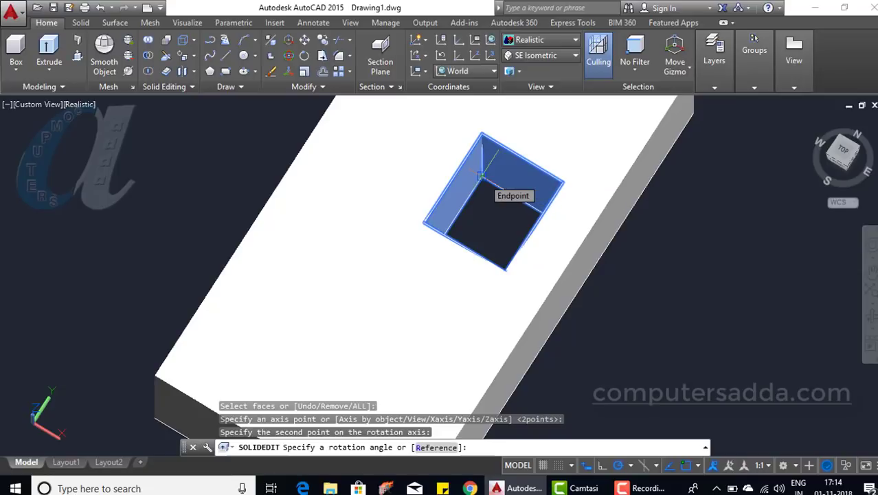
pyautogui.write('45')
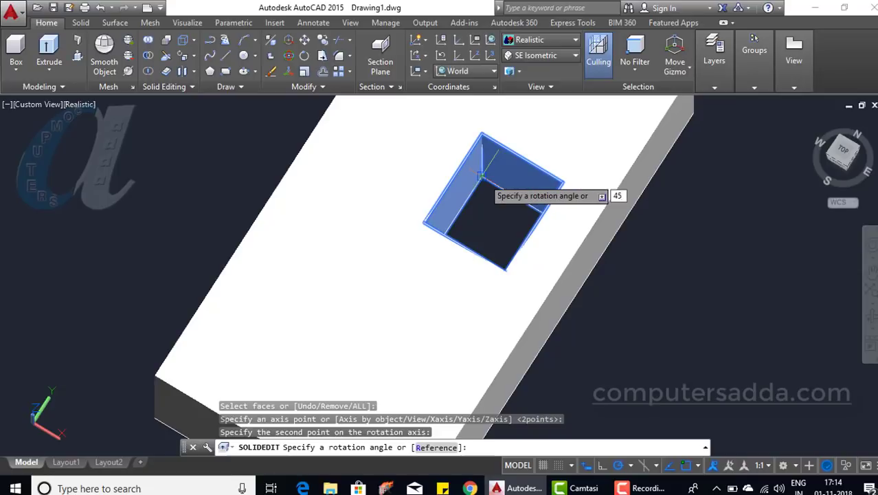
pyautogui.press('Return')
pyautogui.press('Return')
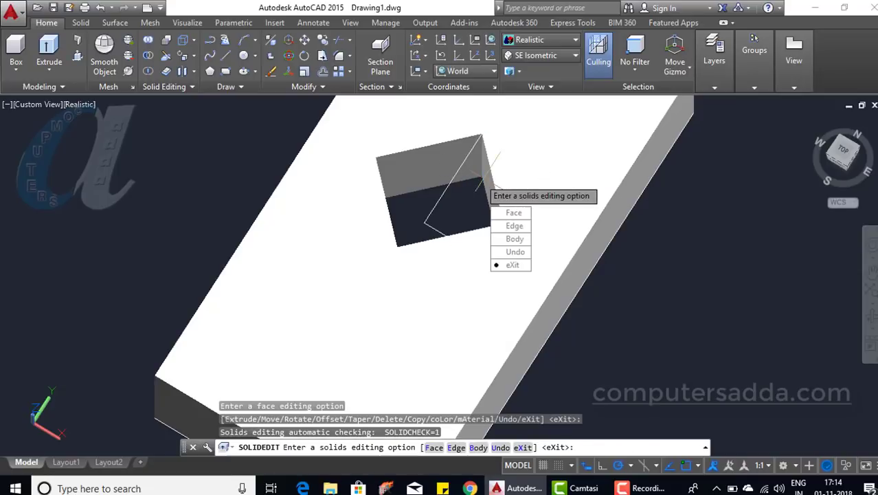
pyautogui.press('Return')
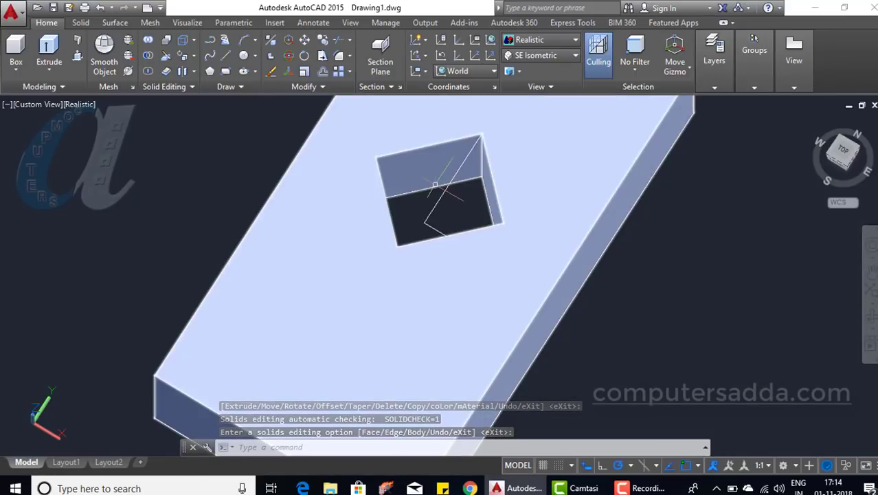
# Step: Colour the box's long right side face with index colour 154 (dark blue)
pyautogui.scroll(-3, 404, 255)
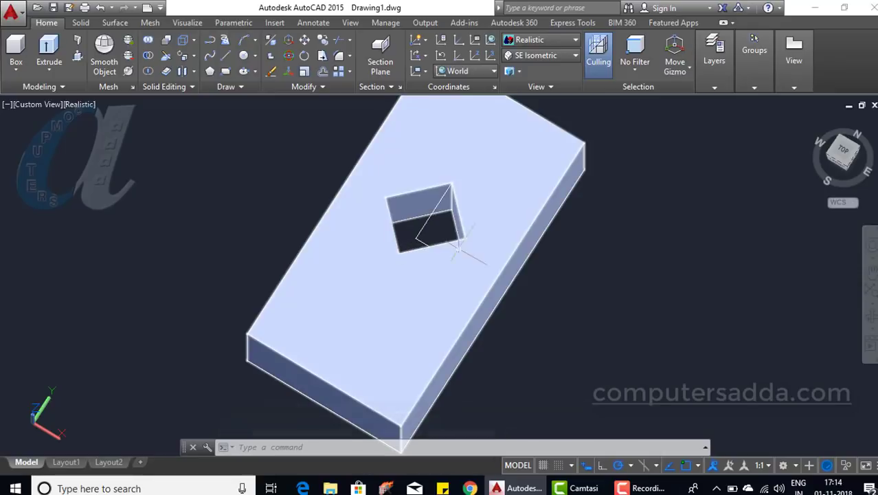
pyautogui.keyDown('shift'); pyautogui.moveTo(601, 351); pyautogui.dragTo(590, 297, button='middle'); pyautogui.keyUp('shift')
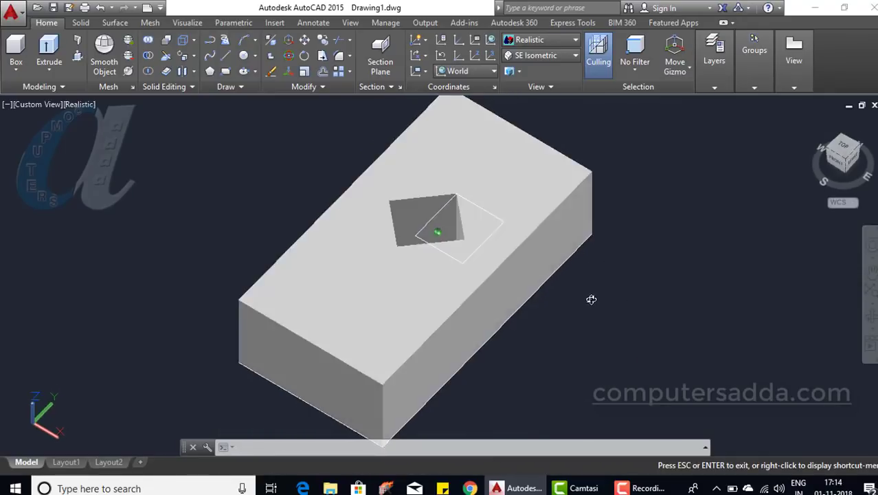
pyautogui.scroll(-3, 586, 280)
pyautogui.scroll(4, 572, 290)
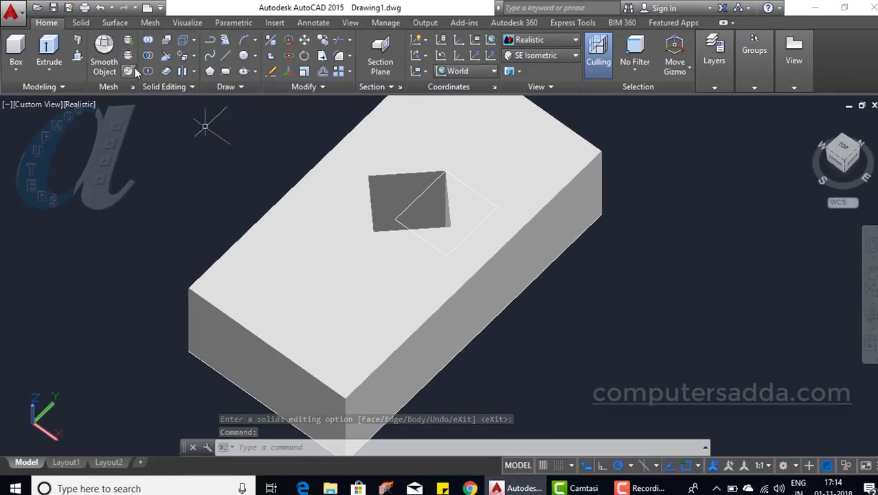
pyautogui.click(194, 56)
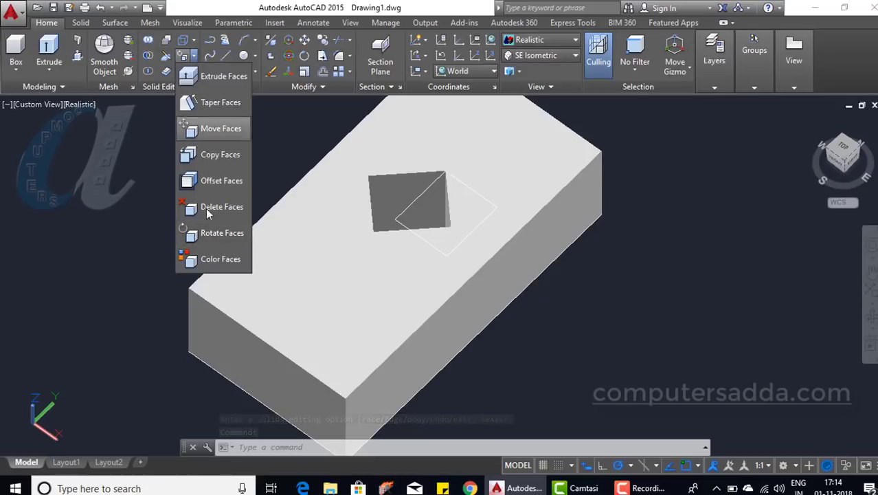
pyautogui.click(212, 260)
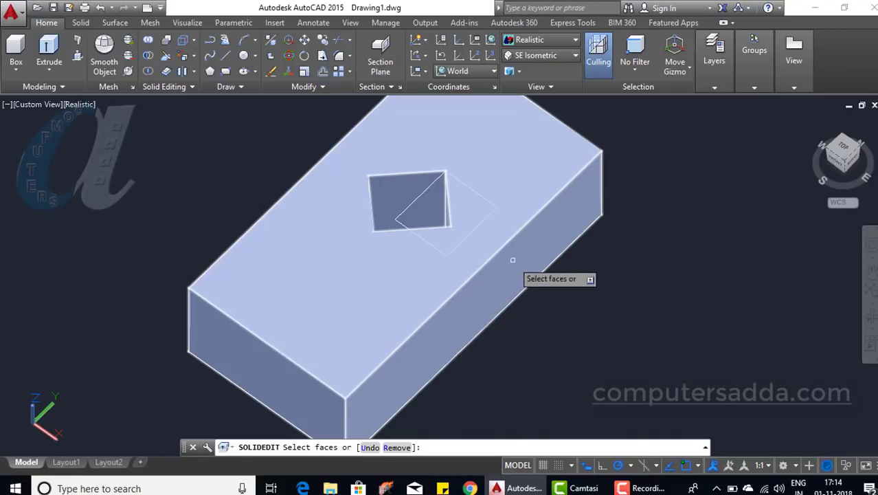
pyautogui.click(513, 259)
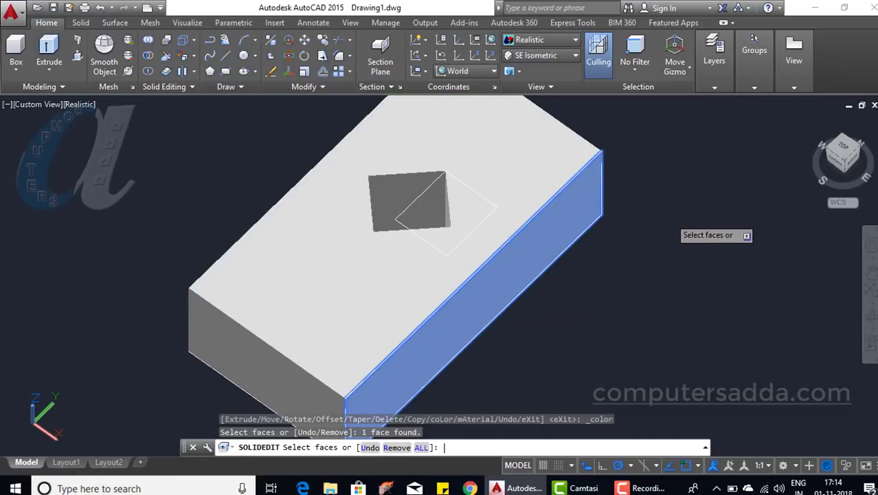
pyautogui.press('Return')
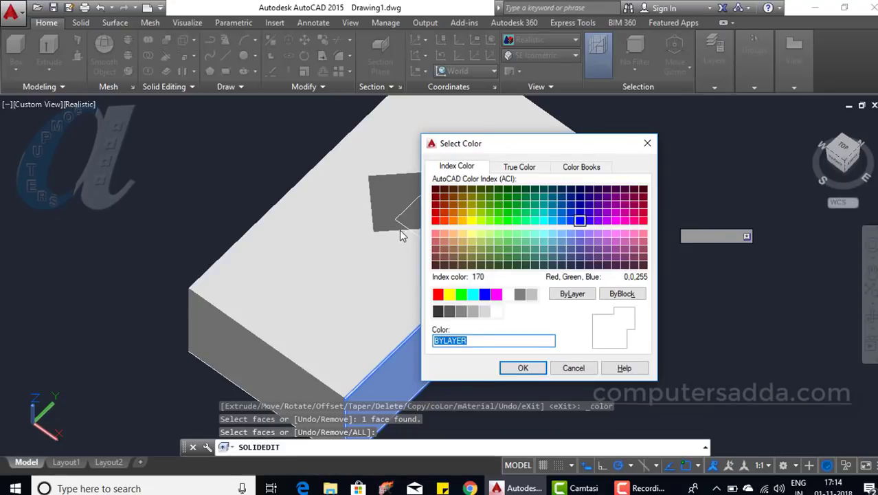
pyautogui.click(562, 207)
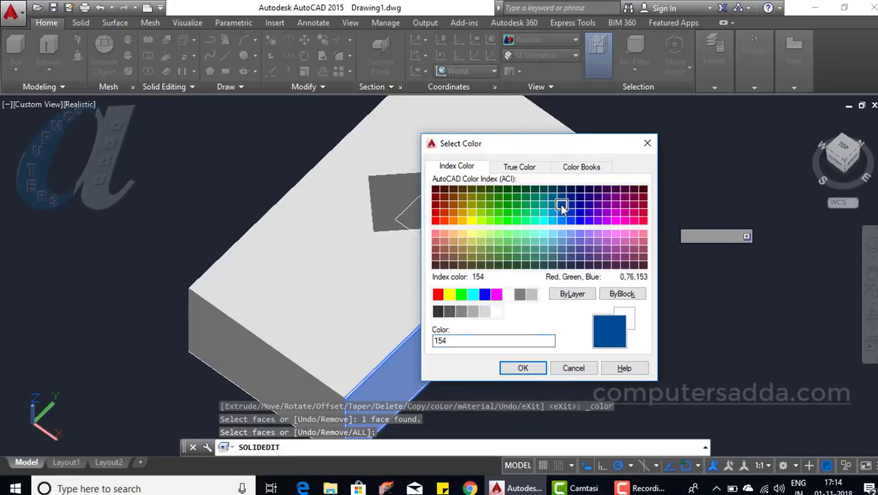
pyautogui.click(522, 369)
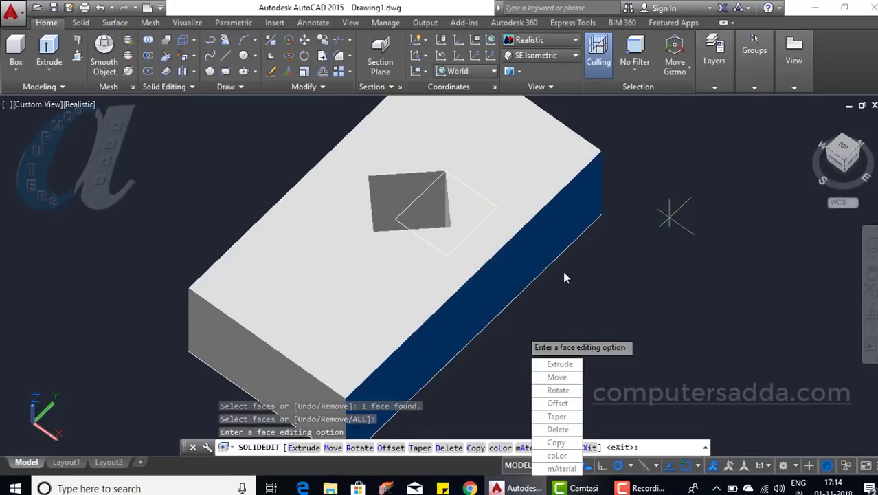
pyautogui.scroll(-5, 564, 277)
pyautogui.press('Return')
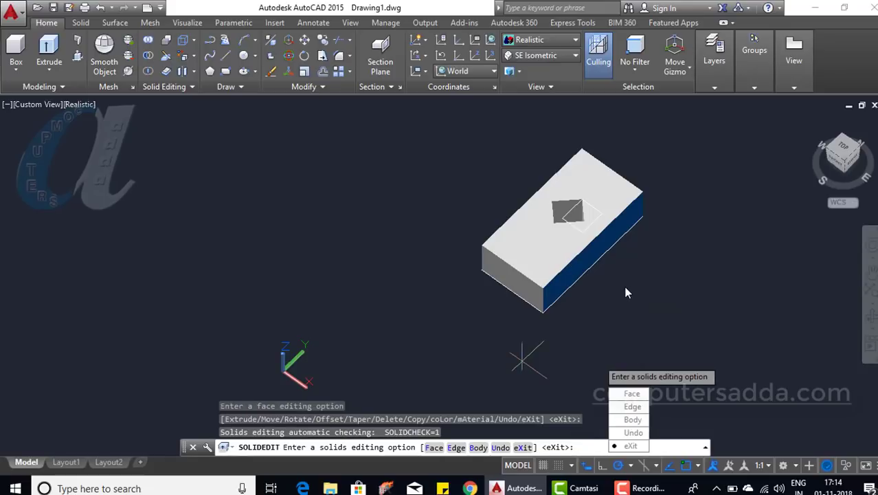
# Step: End the previous edit and colour the box's short front end face index colour 10 (red)
pyautogui.press('Return')
pyautogui.scroll(4, 584, 359)
pyautogui.scroll(-5, 622, 288)
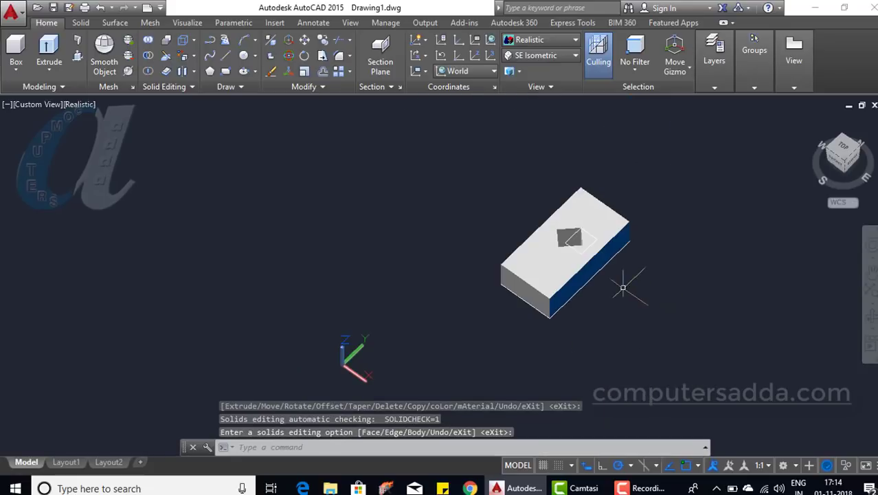
pyautogui.scroll(2, 622, 288)
pyautogui.moveTo(621, 297)
pyautogui.keyDown('shift'); pyautogui.mouseDown(button='middle')
pyautogui.moveTo(611, 256)
pyautogui.moveTo(614, 288)
pyautogui.mouseUp(button='middle'); pyautogui.keyUp('shift')
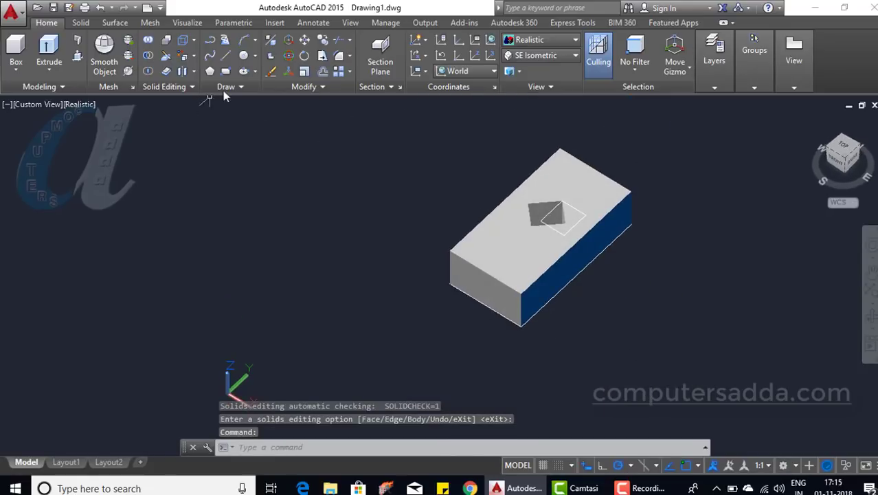
pyautogui.click(183, 59)
pyautogui.click(487, 281)
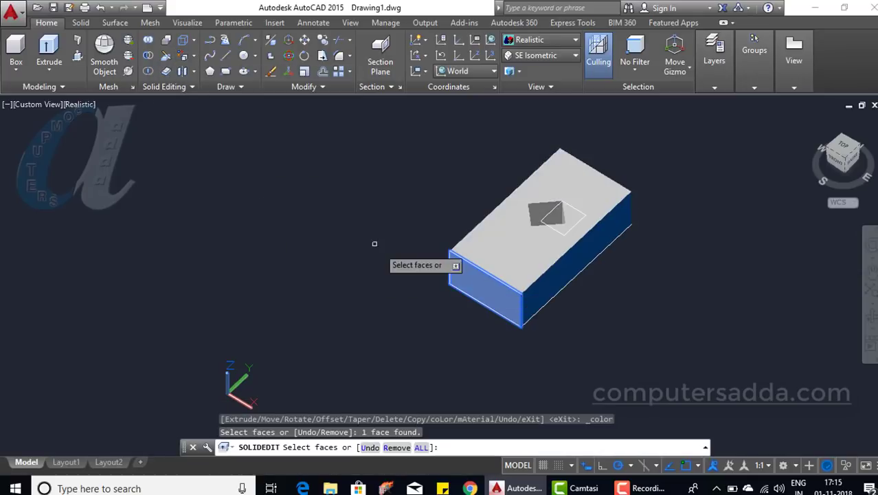
pyautogui.press('Return')
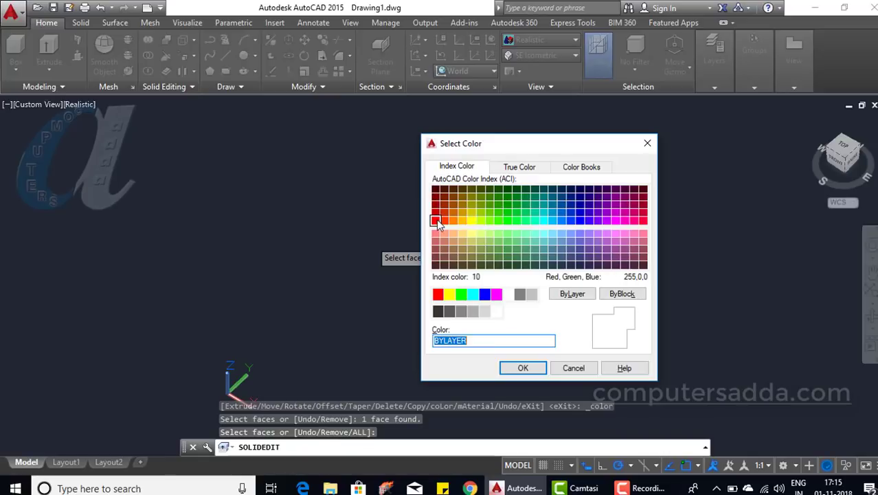
pyautogui.click(436, 219)
pyautogui.click(521, 368)
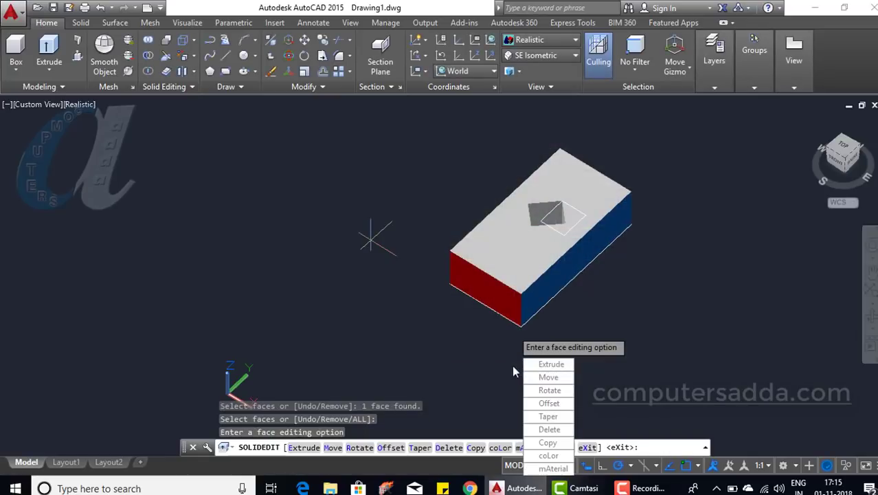
pyautogui.press('Return')
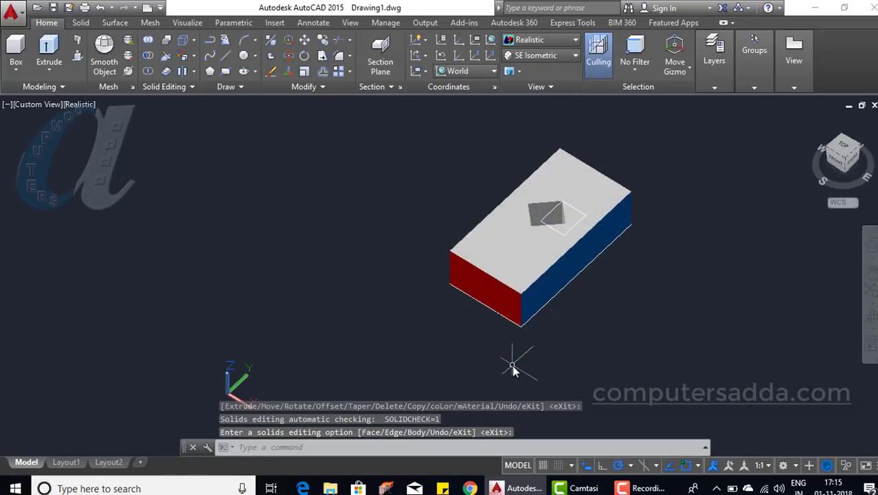